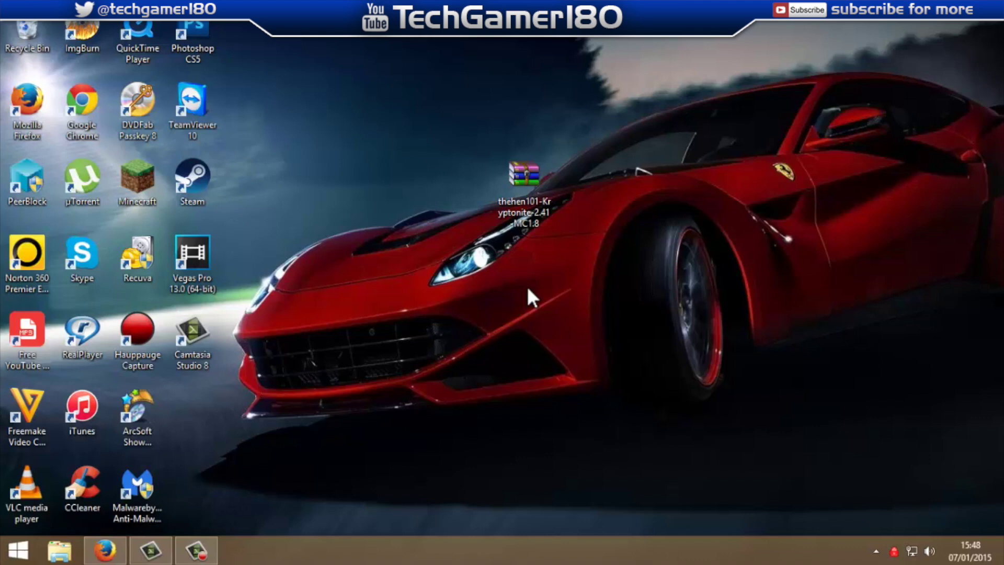
left_click(526, 225)
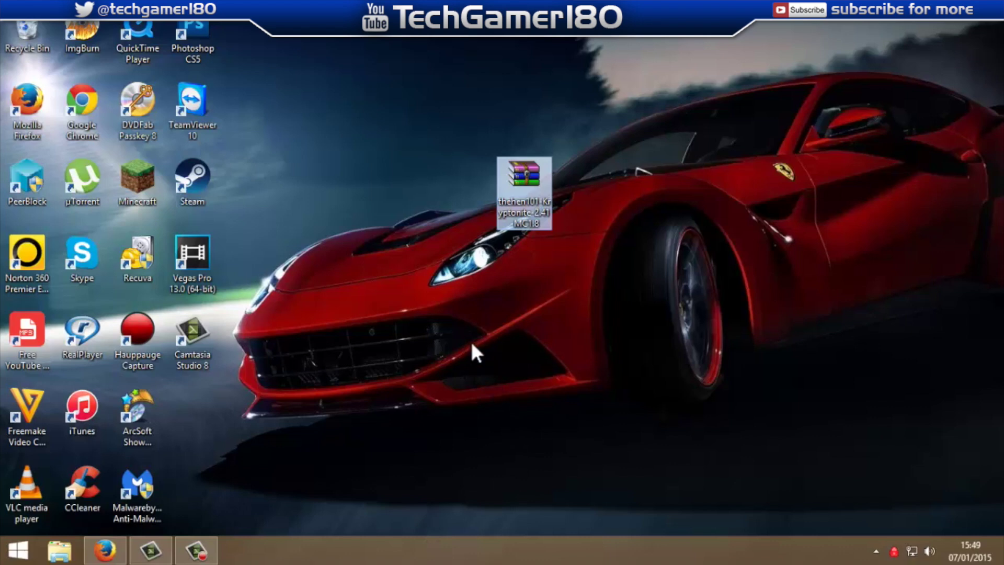
key("F2")
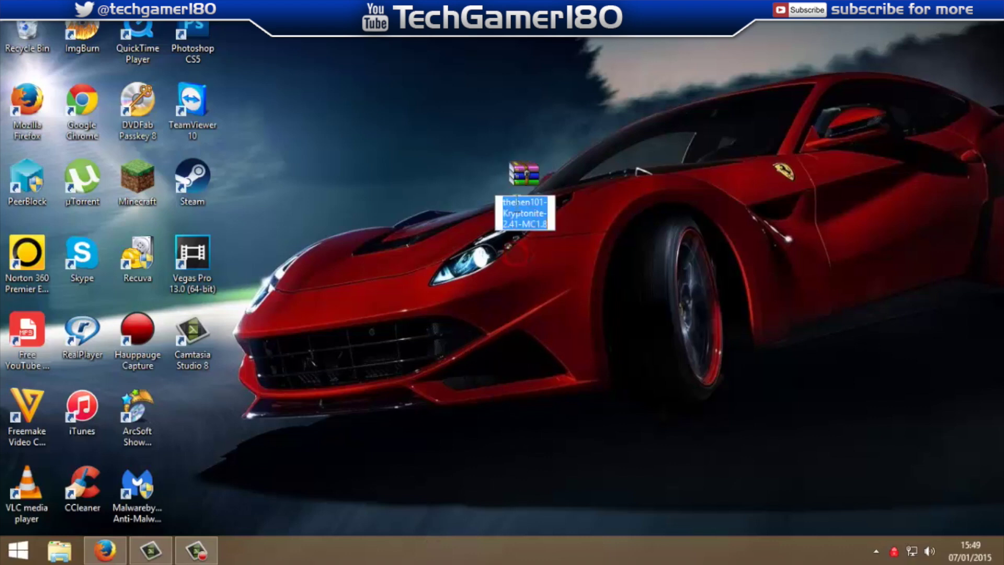
key("Escape")
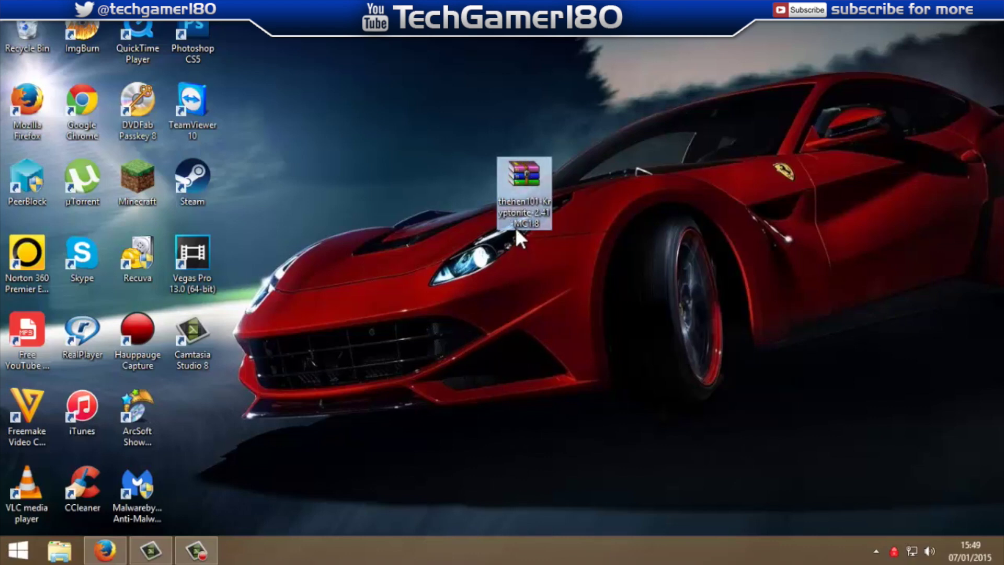
Look through the Our Latest Content section of wizardhax.com for the Kryptonite hacked client post.
mouse_move(516, 229)
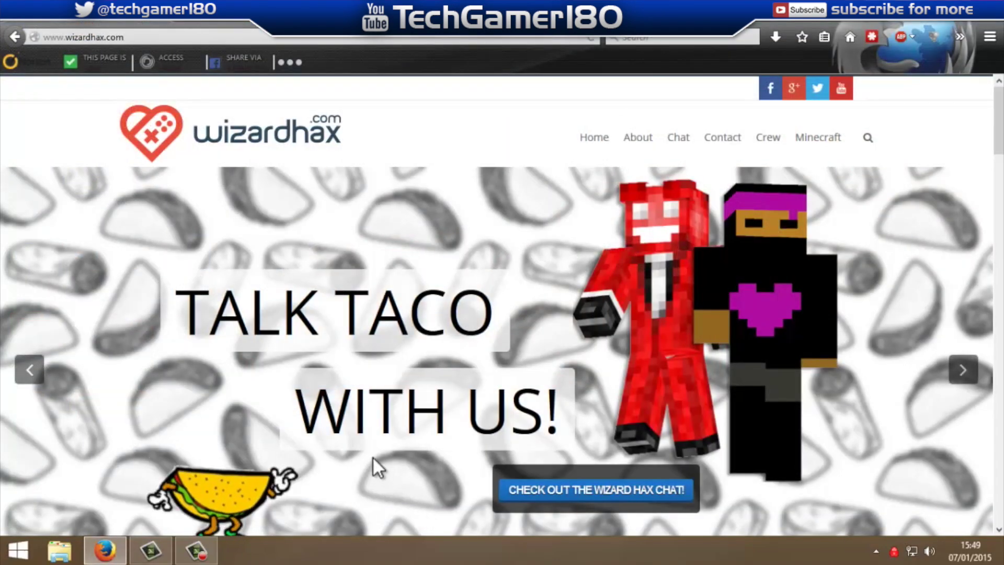
scroll(337, 286, "down", 5)
scroll(337, 285, "down", 6)
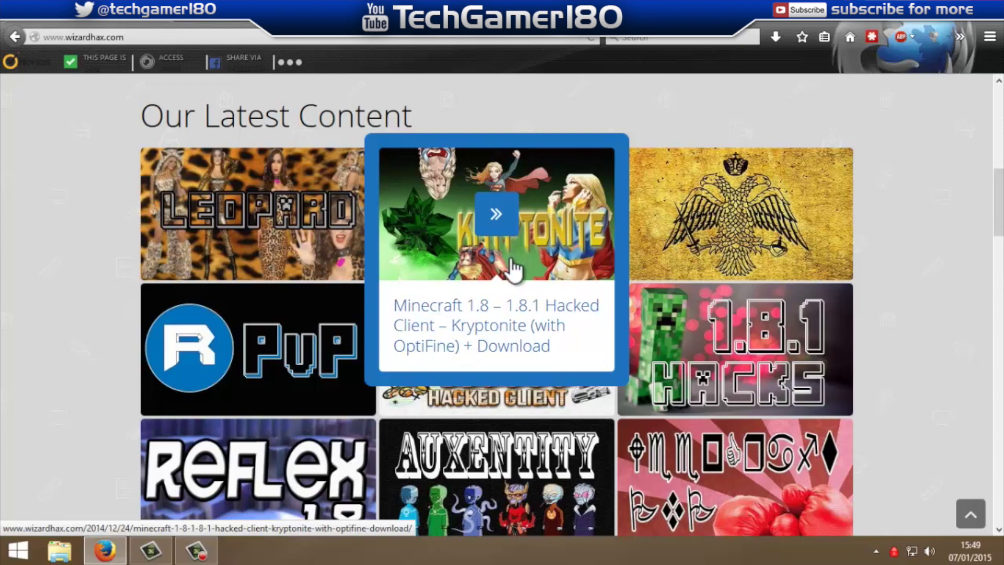
scroll(410, 292, "down", 3)
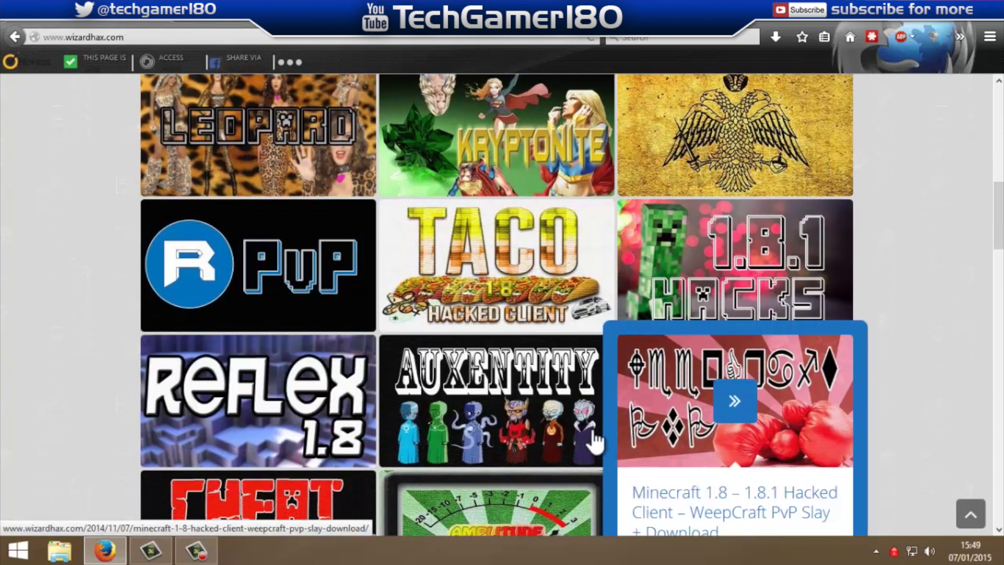
scroll(575, 445, "down", 5)
scroll(511, 426, "up", 8)
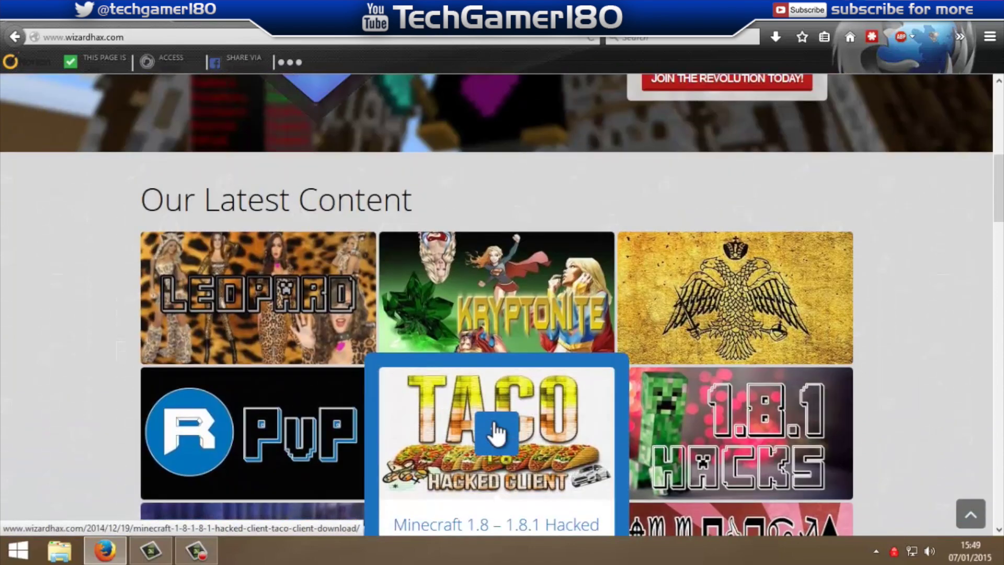
scroll(496, 433, "up", 3)
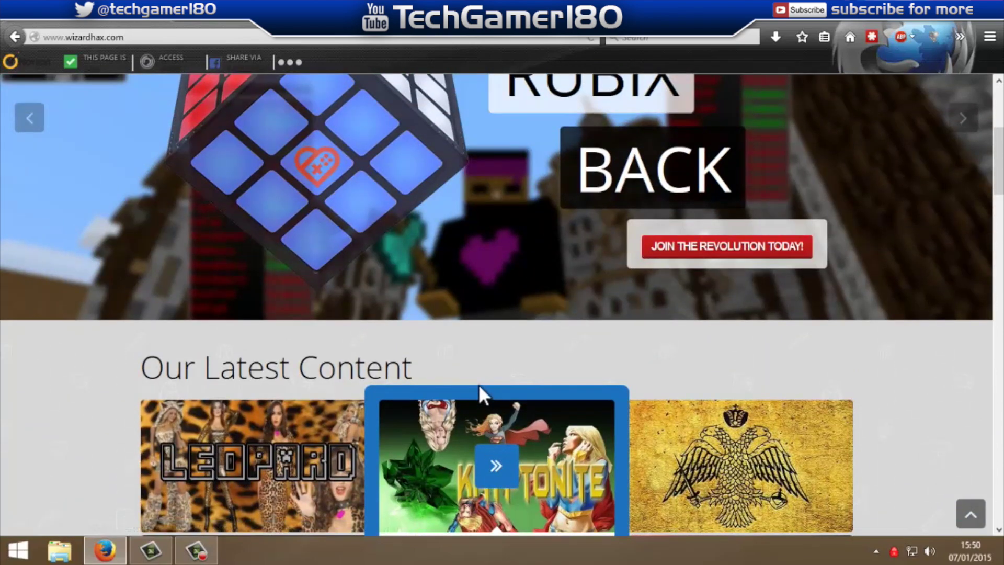
scroll(486, 416, "up", 2)
scroll(488, 426, "down", 2)
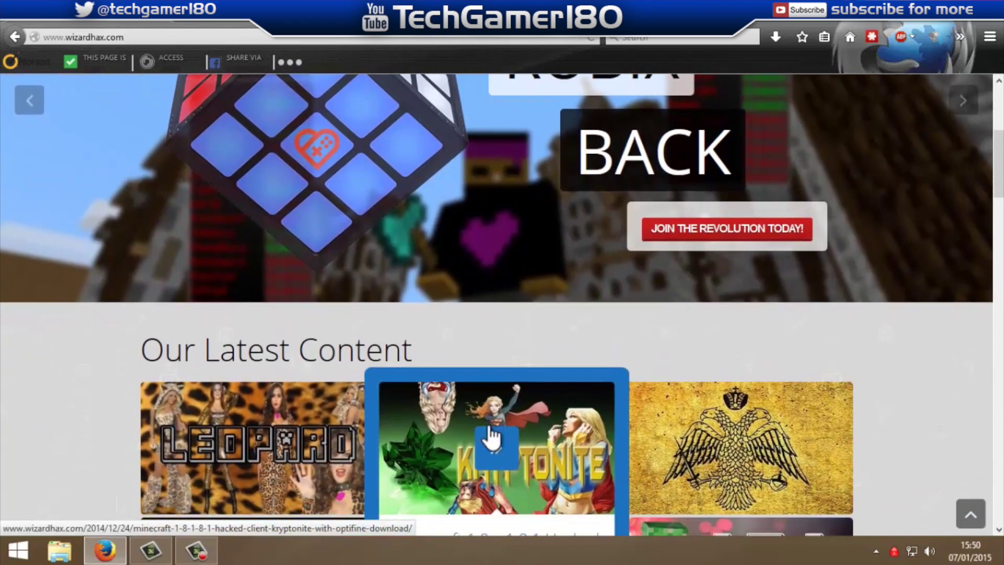
scroll(491, 438, "down", 2)
scroll(476, 419, "up", 3)
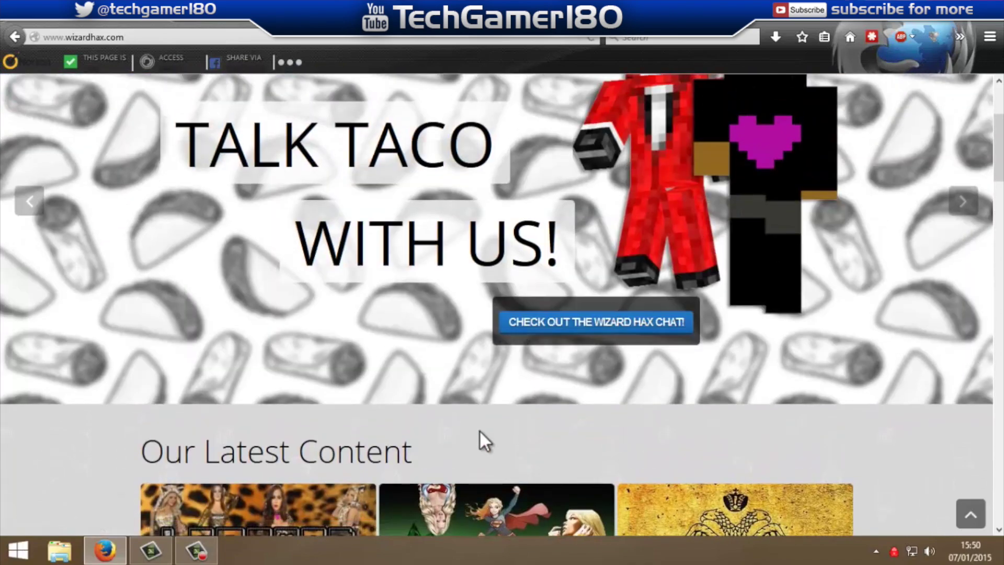
scroll(481, 450, "down", 10)
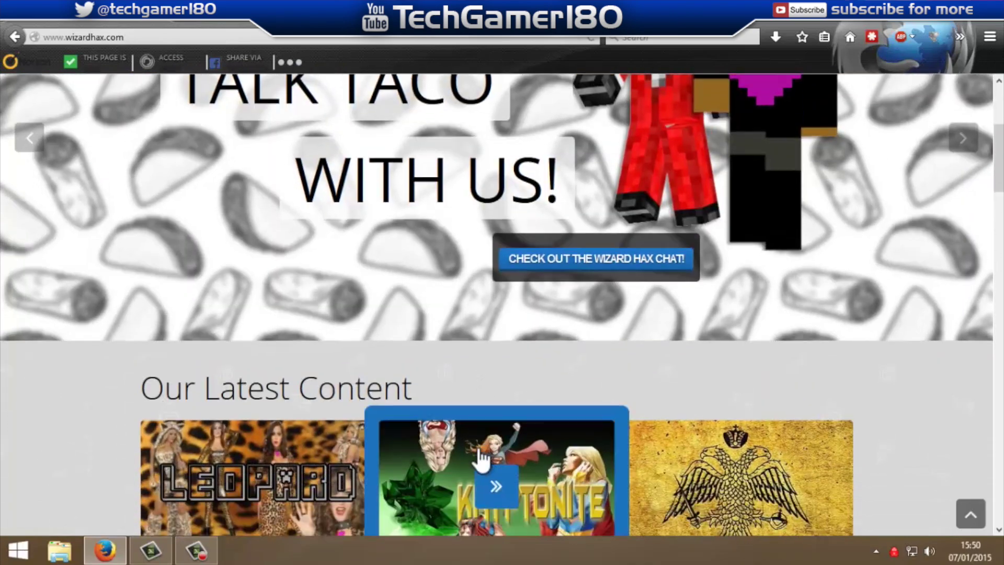
scroll(480, 459, "up", 6)
scroll(480, 459, "up", 4)
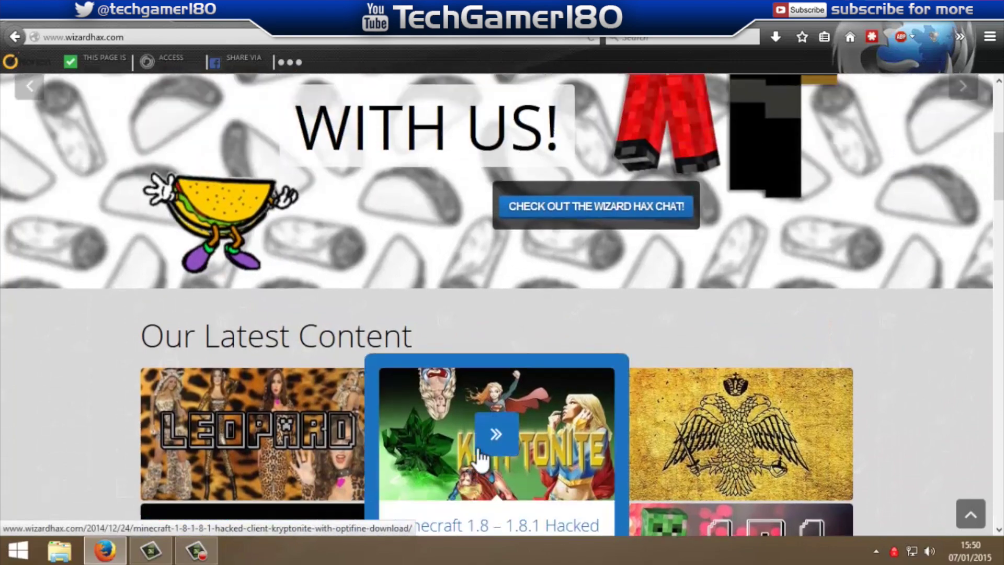
scroll(446, 462, "down", 4)
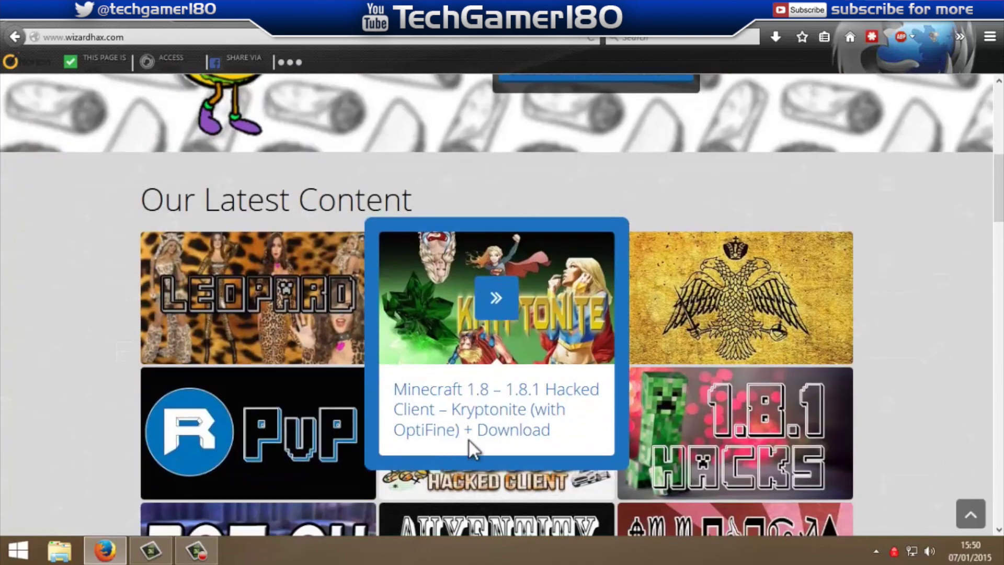
Open the Minecraft 1.8 – 1.8.1 Kryptonite (with OptiFine) post and examine its download options, features and hack list.
left_click(470, 335)
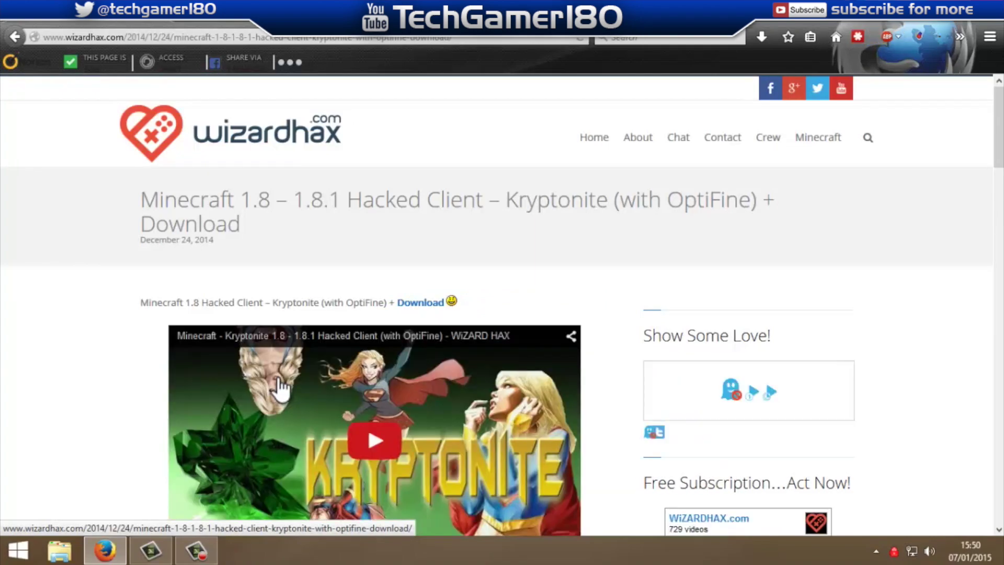
scroll(361, 334, "down", 4)
scroll(357, 350, "down", 7)
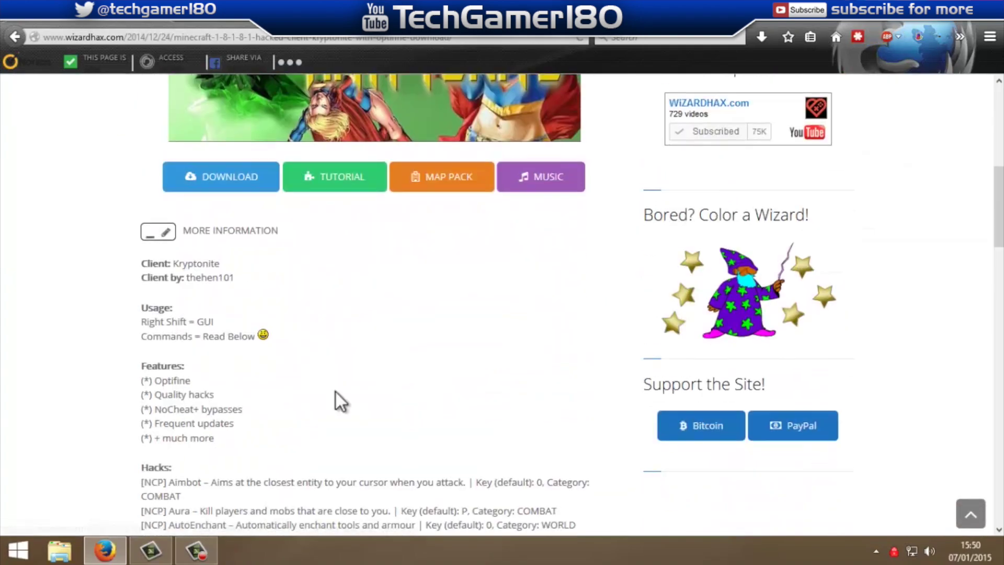
scroll(296, 318, "up", 2)
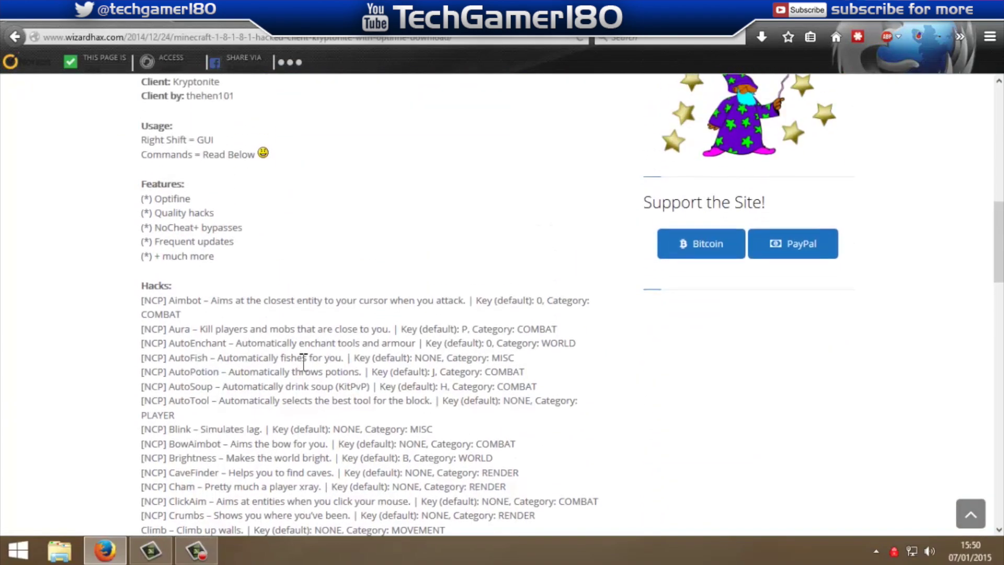
scroll(285, 341, "down", 6)
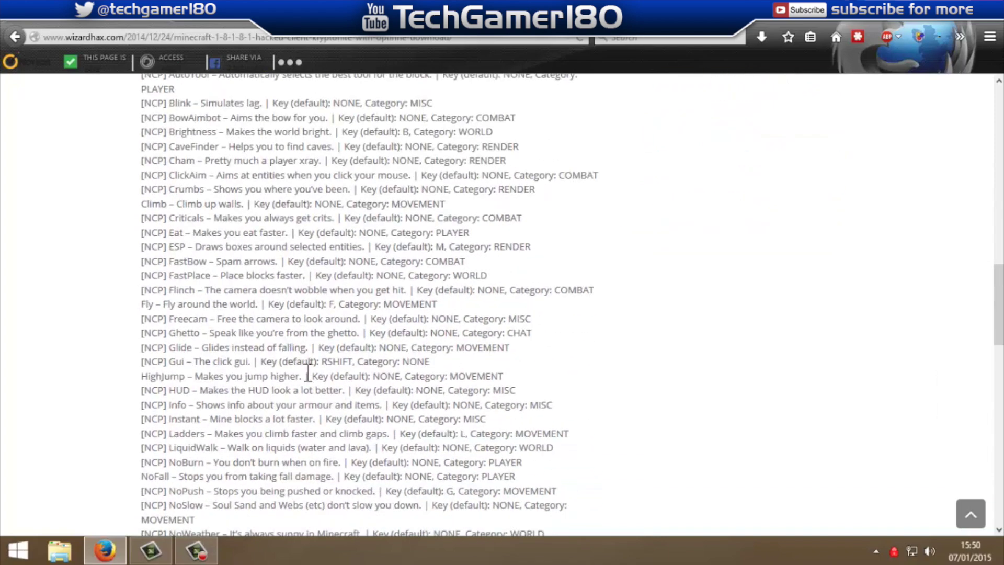
scroll(306, 371, "up", 11)
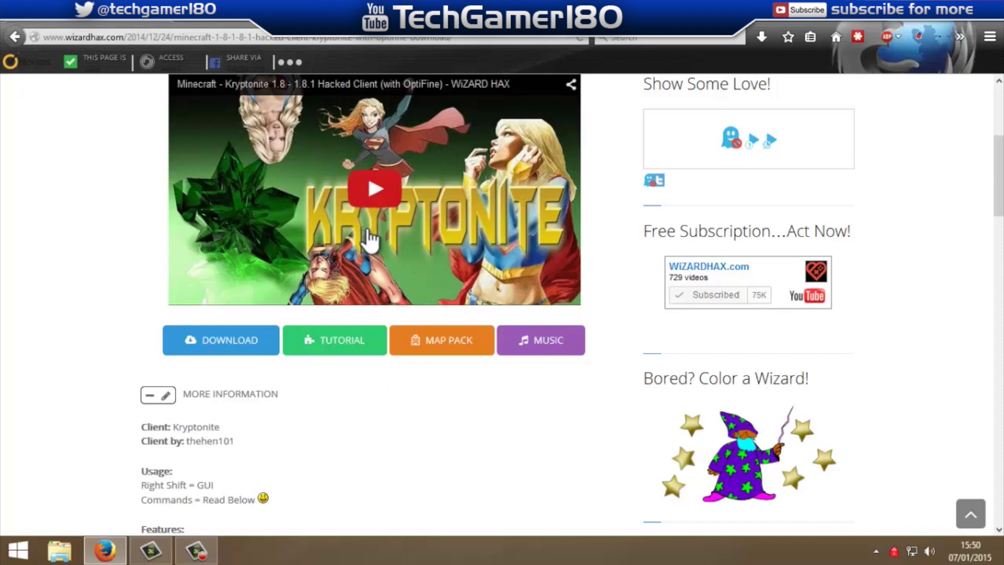
scroll(359, 251, "down", 3)
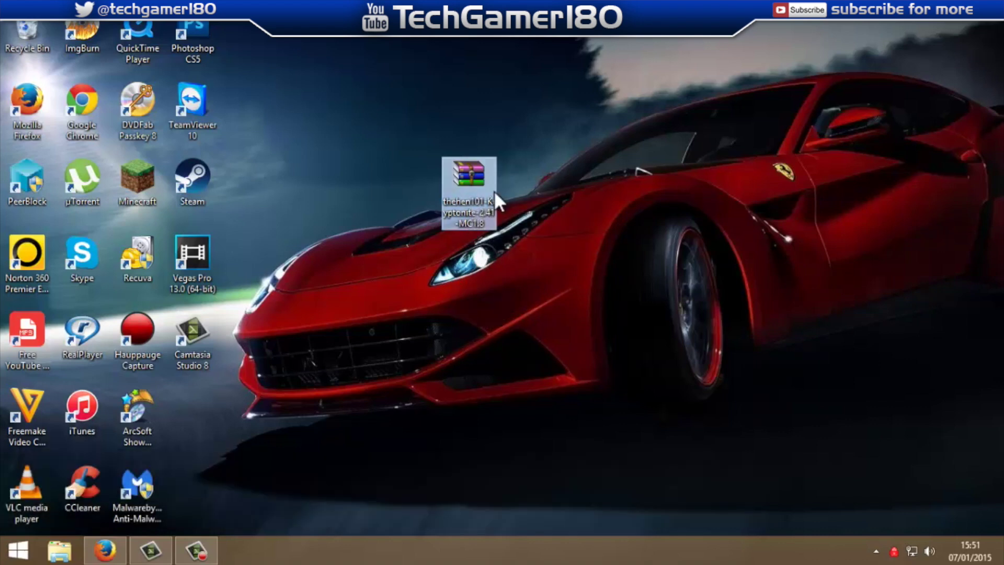
Extract the Kryptonite folder from the thehen101-Kryptonite-2.41-MC1.8 archive onto the desktop, dismissing the WinRAR license reminder and closing the archive.
left_click(459, 200)
left_click(458, 201)
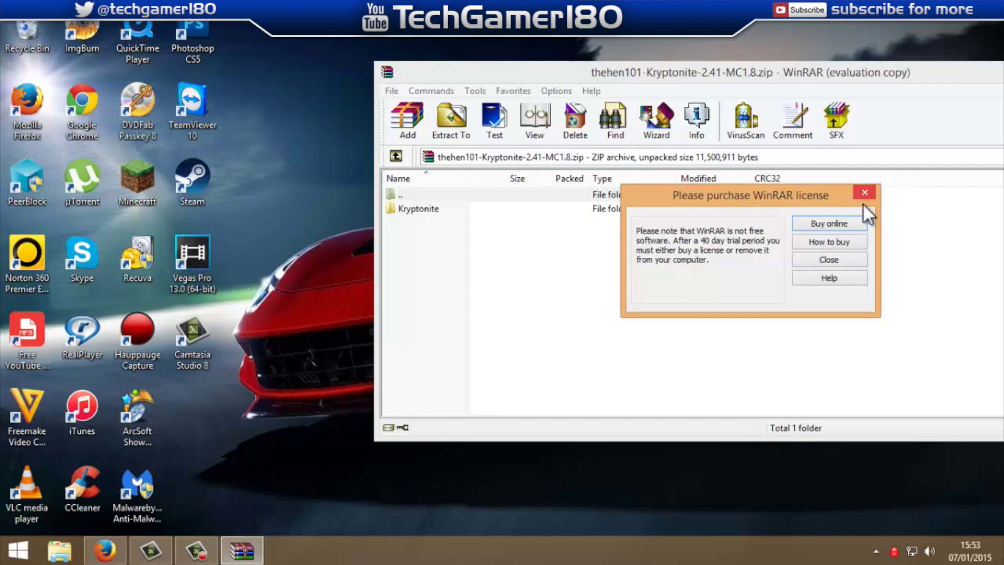
left_click(864, 192)
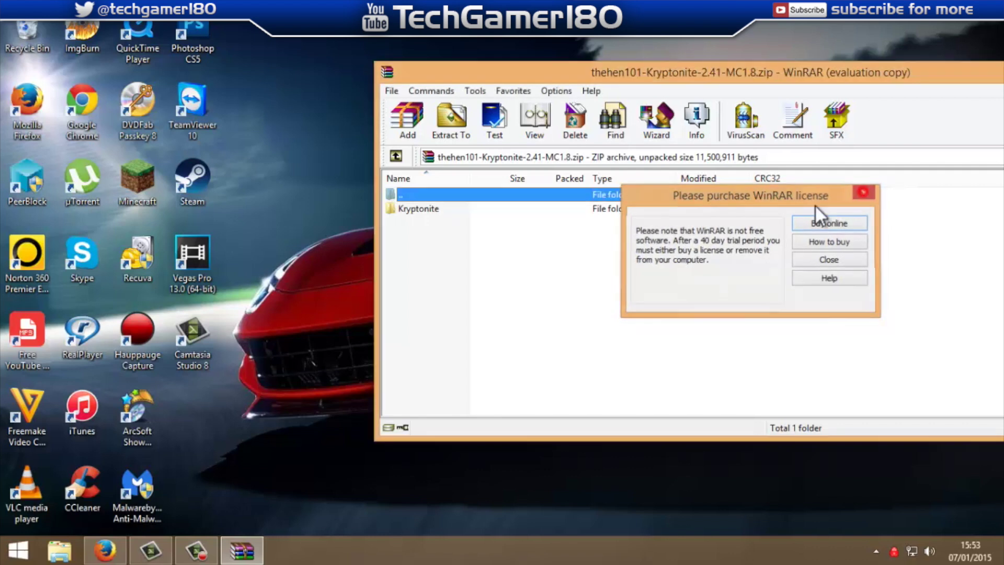
left_click(435, 208)
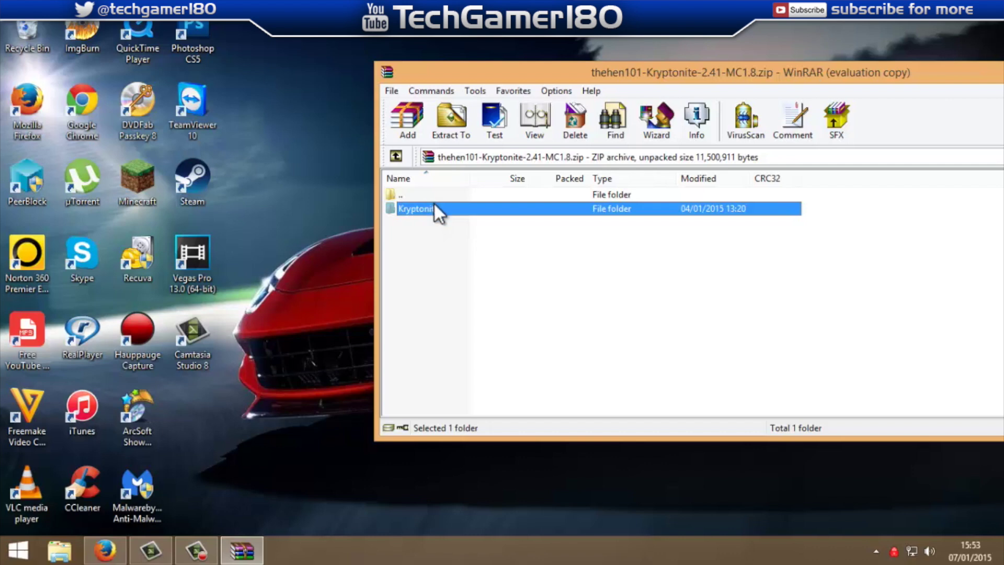
left_click_drag(428, 211, 295, 334)
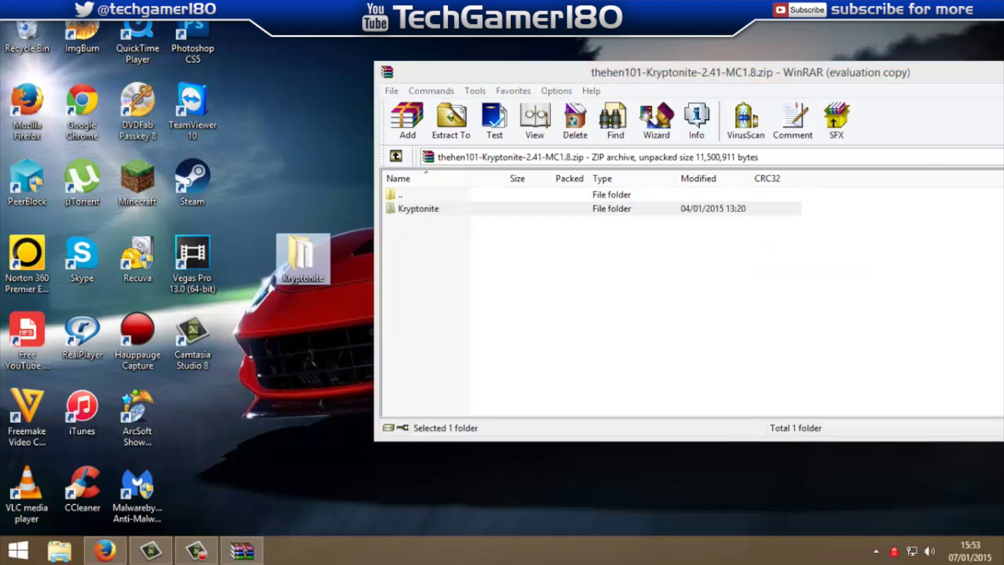
key("alt+F4")
Move the Kryptonite zip archive to the Recycle Bin and reposition the extracted Kryptonite folder in an empty upper area of the desktop.
left_click(477, 201)
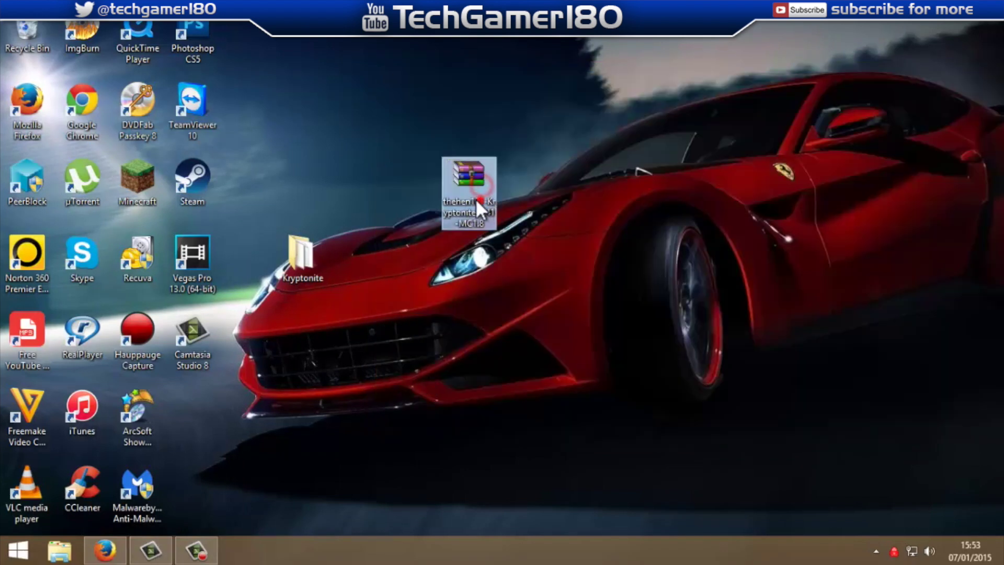
left_click_drag(475, 199, 39, 45)
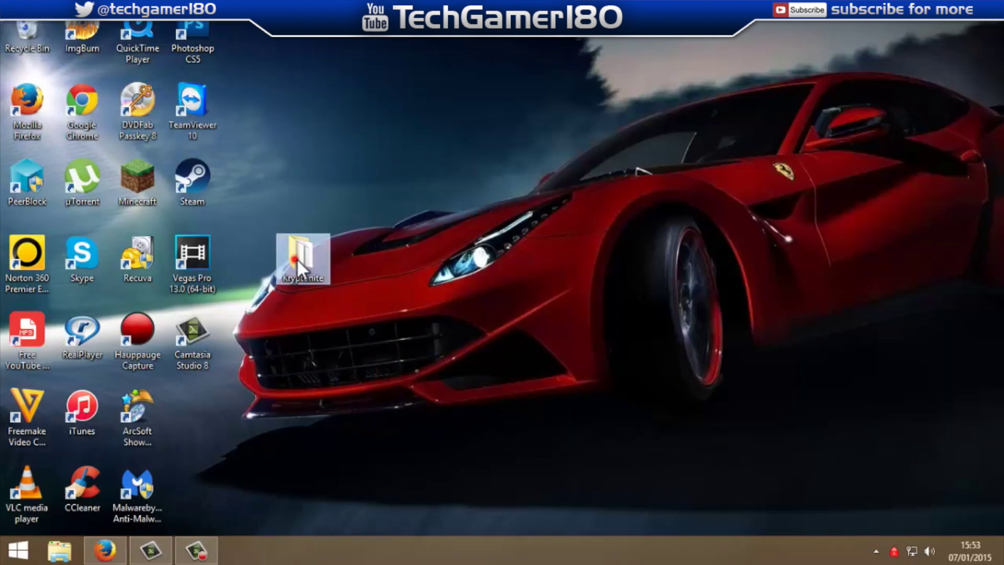
left_click_drag(297, 258, 516, 107)
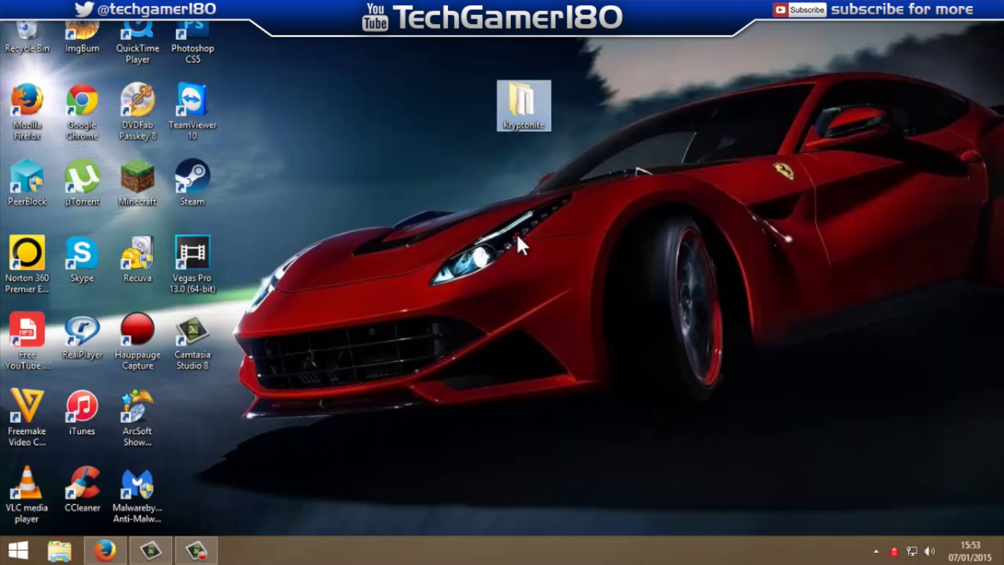
Inspect the executable jar and JSON file inside the desktop's Kryptonite folder, and close the folder.
left_click(516, 124)
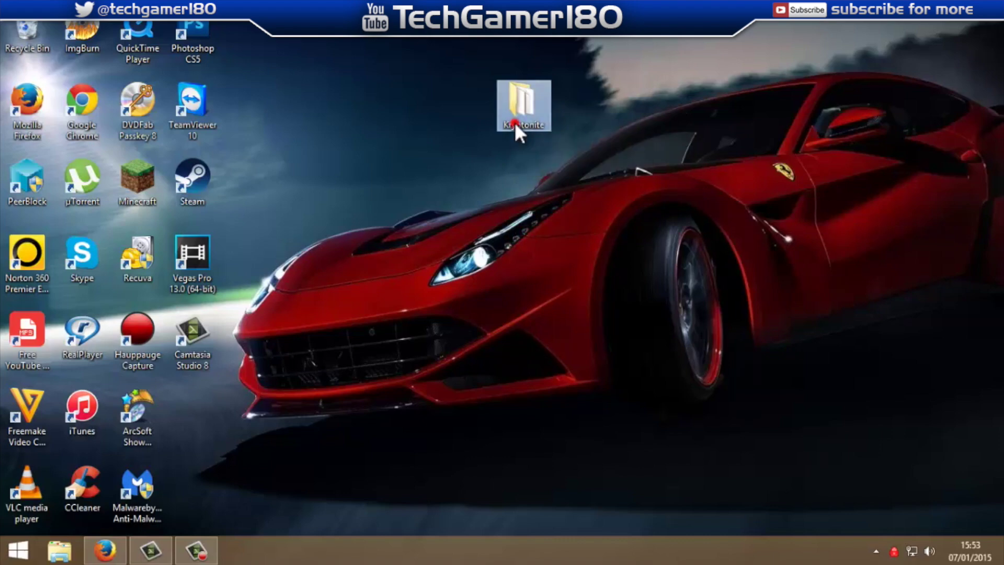
double_click(516, 124)
left_click(191, 93)
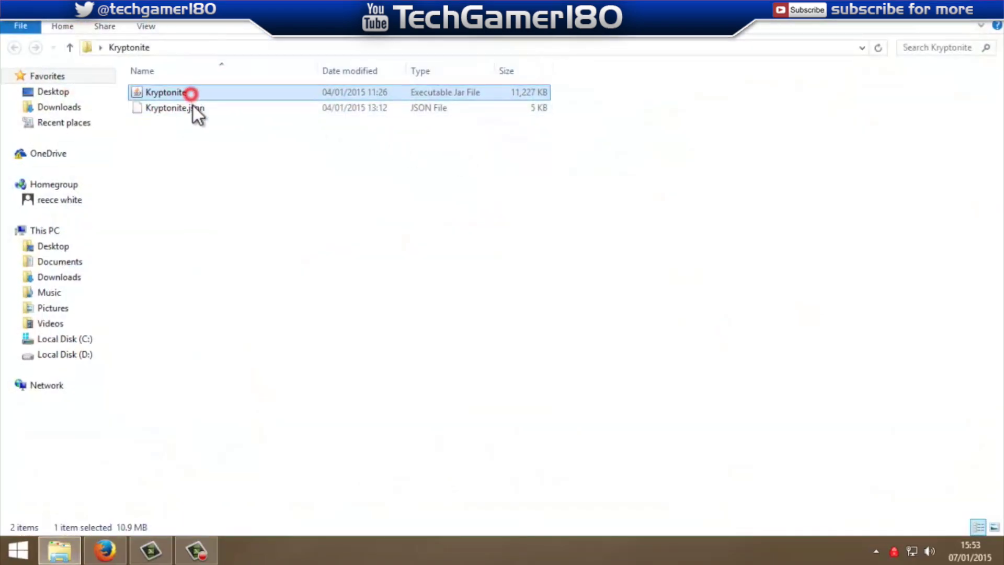
left_click(198, 112)
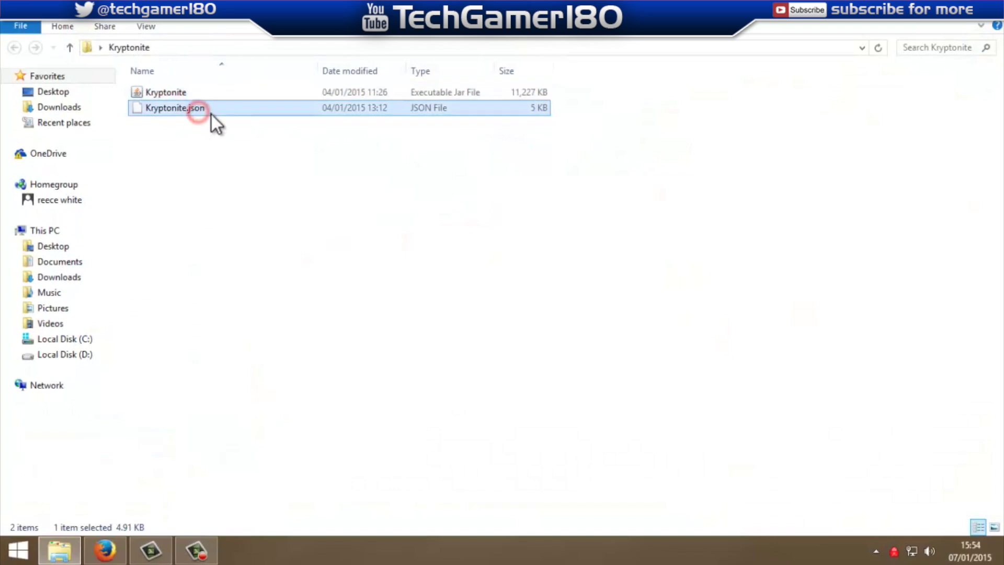
left_click(990, 8)
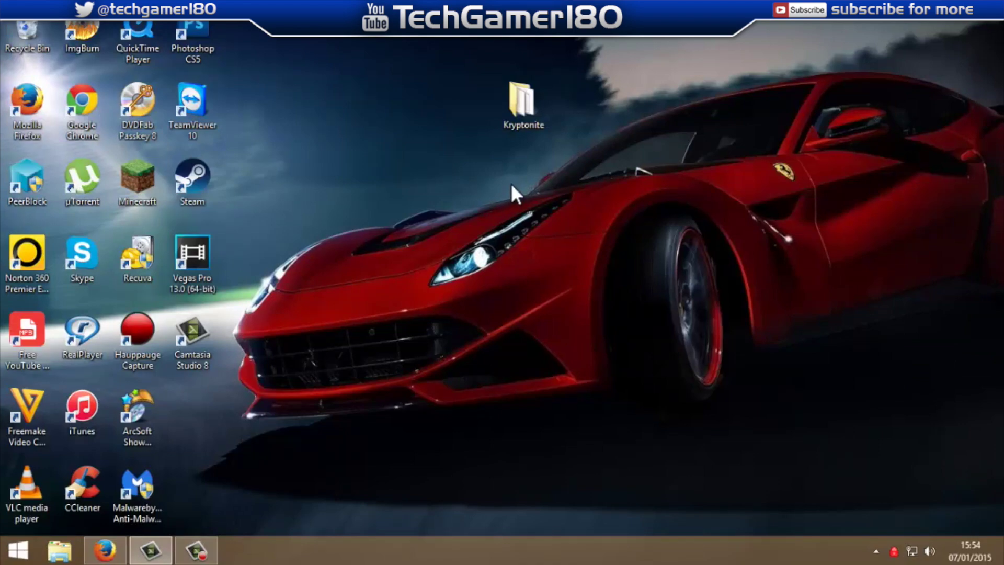
double_click(520, 124)
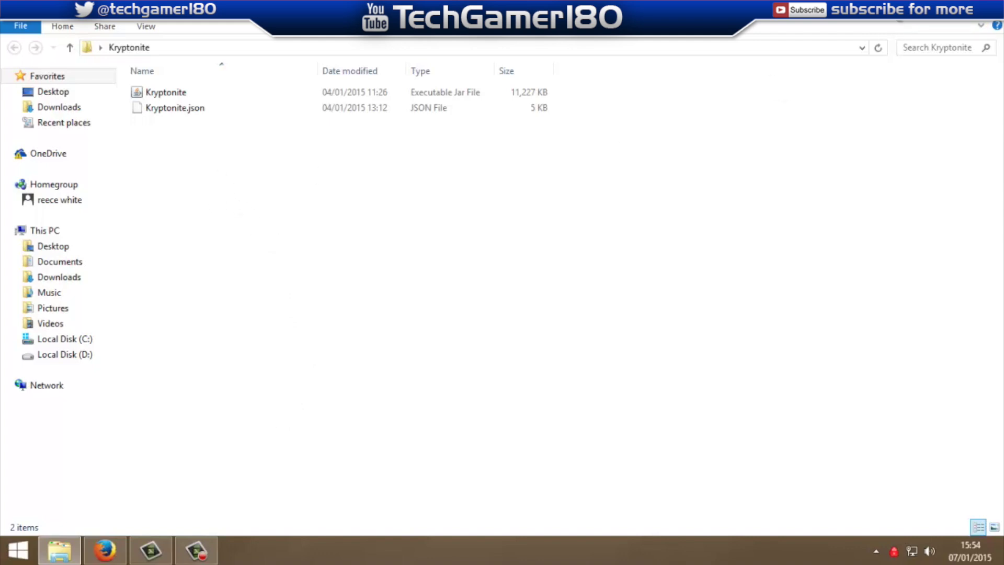
left_click(994, 11)
left_click(507, 116)
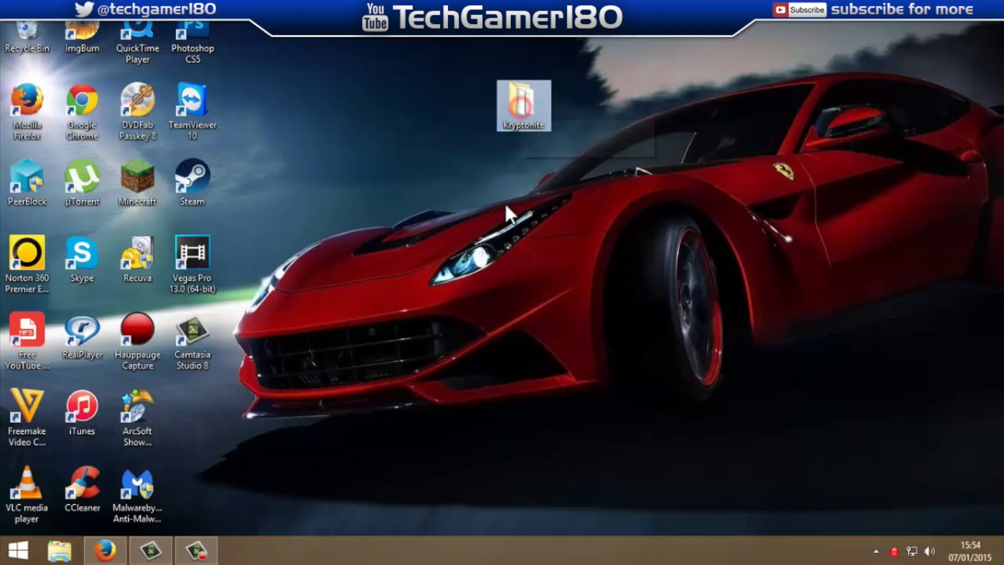
Open a file window and go to the %appdata% location.
left_click(61, 556)
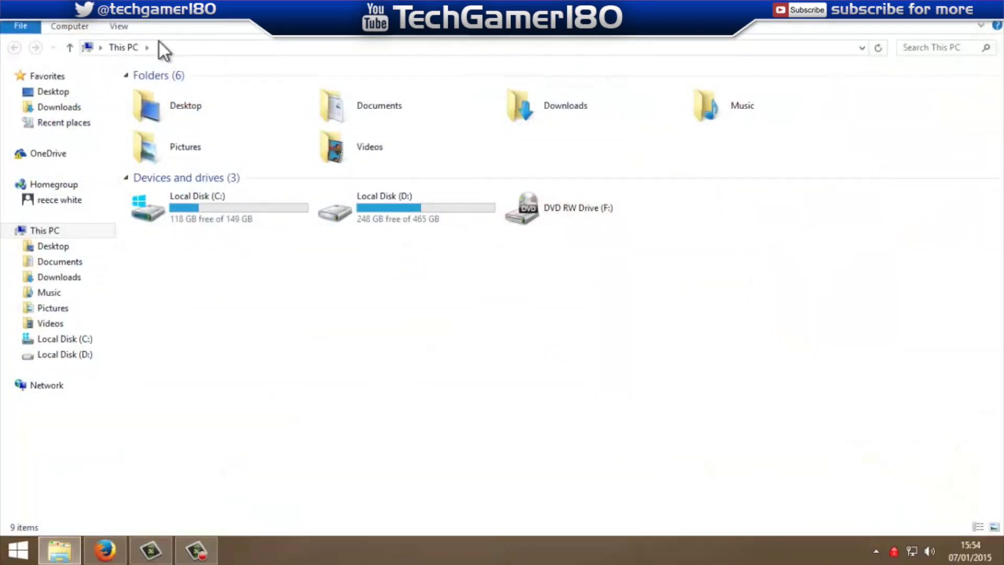
left_click(159, 46)
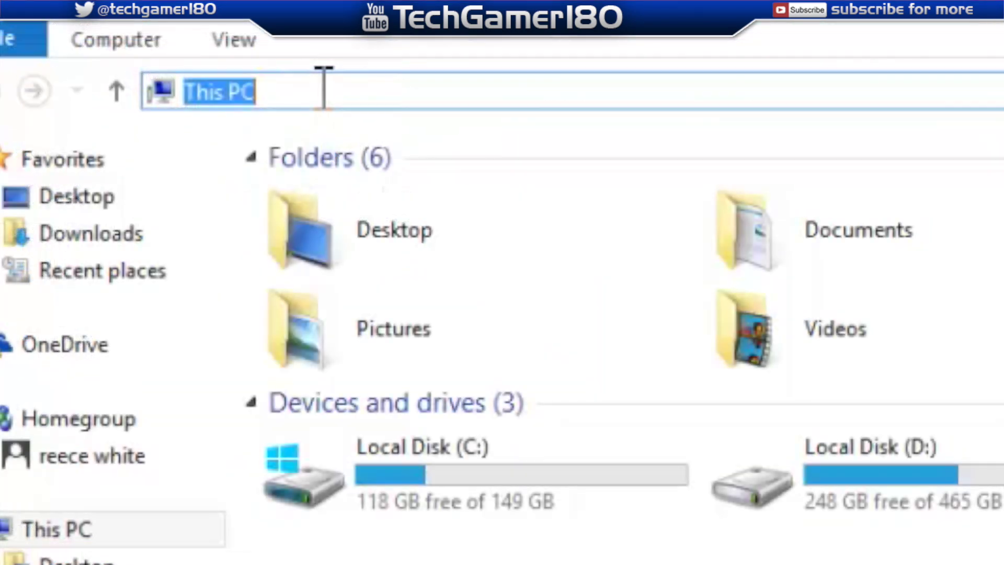
key("BackSpace")
type("%")
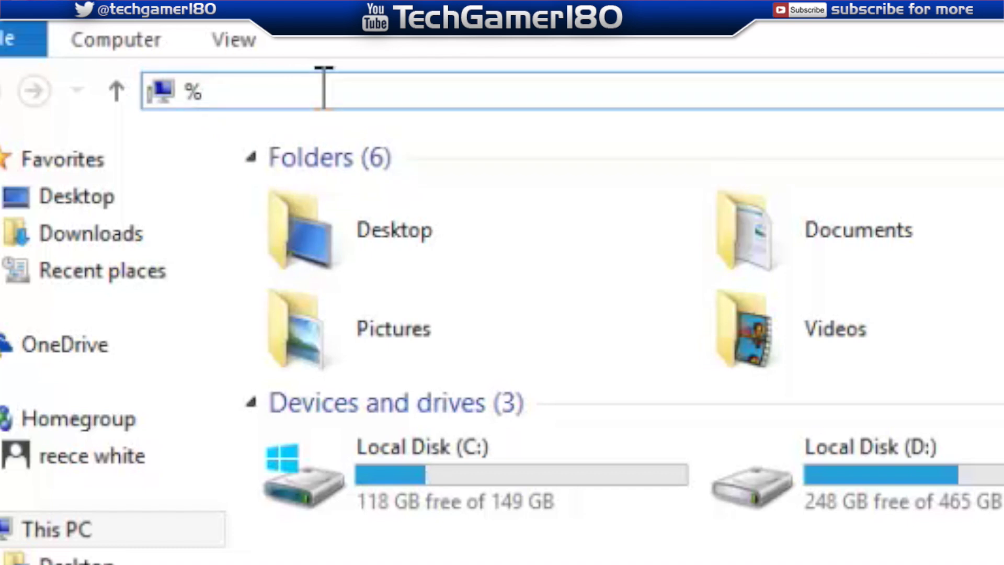
type("appda")
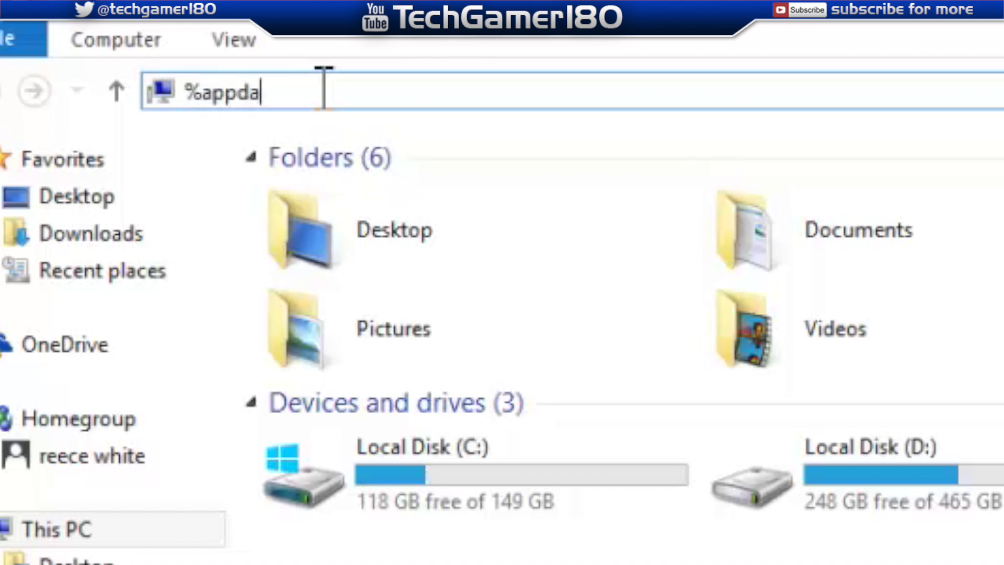
type("ta%")
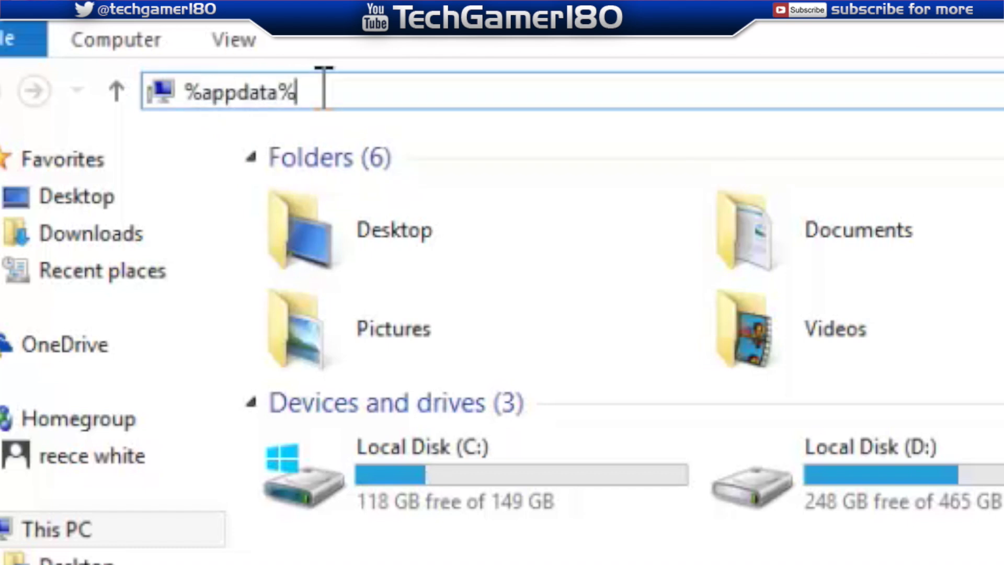
key("Return")
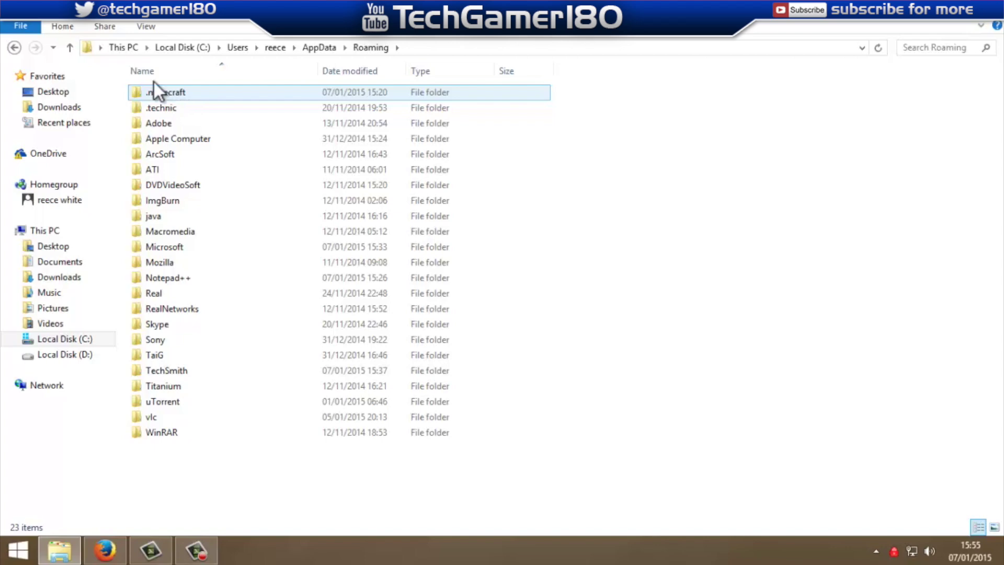
Open the versions folder inside .minecraft and look over the existing Waffle and Nodus_2.0-1.7.x folders.
double_click(156, 97)
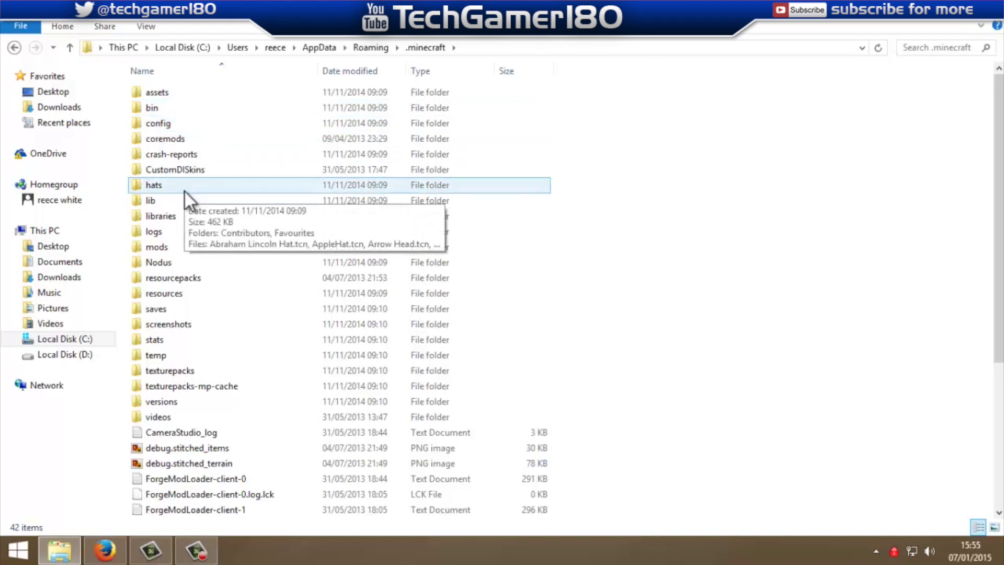
left_click(171, 402)
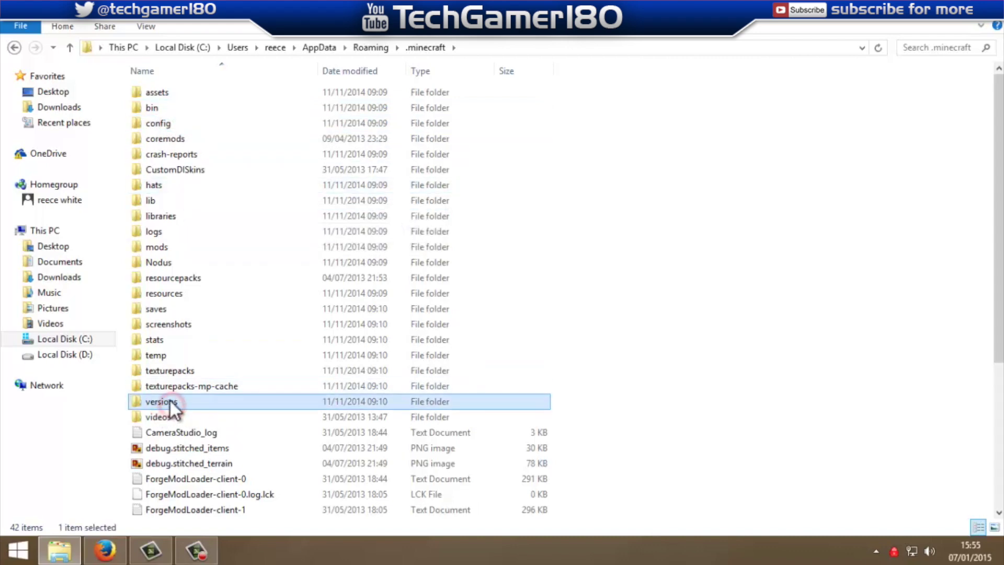
double_click(165, 406)
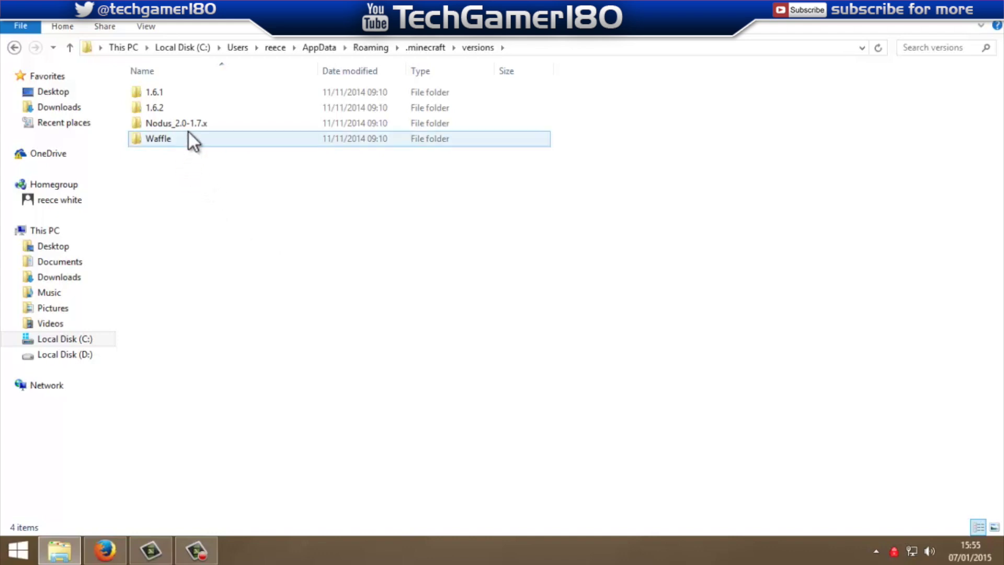
left_click(164, 139)
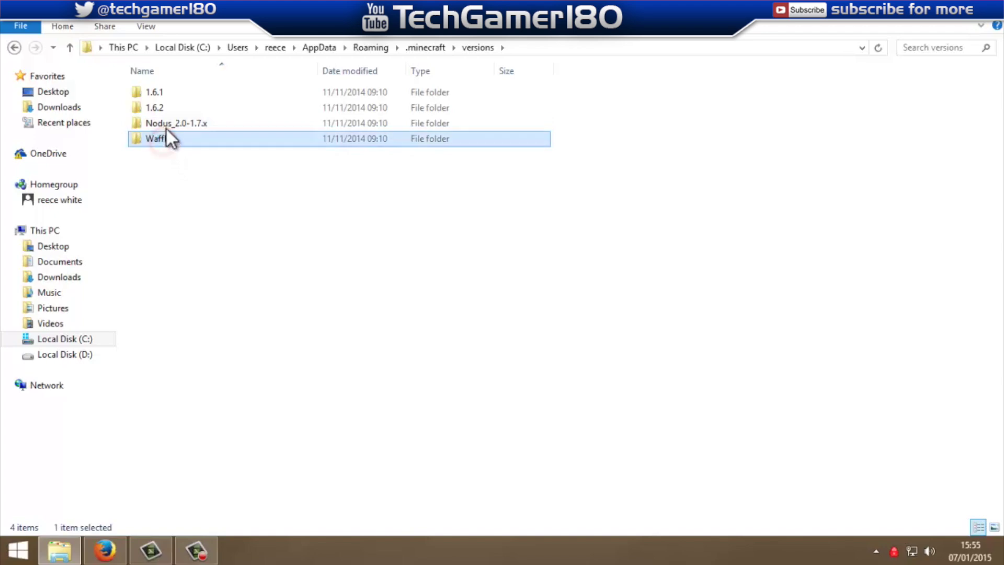
left_click(167, 124)
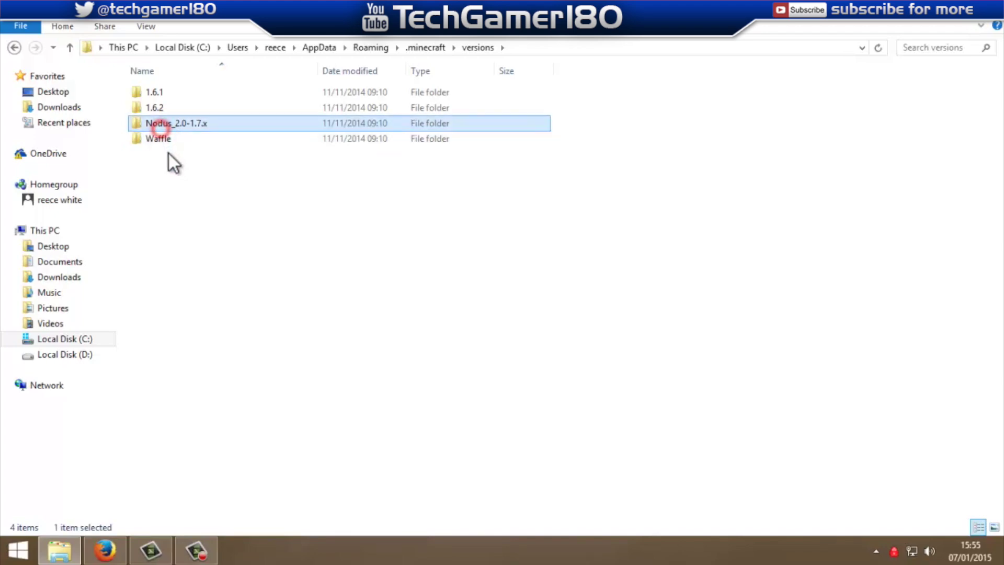
left_click(188, 167)
Snap the versions window to half the screen, copy the desktop's Kryptonite folder into it, and close the window.
left_click_drag(258, 10, 1, 183)
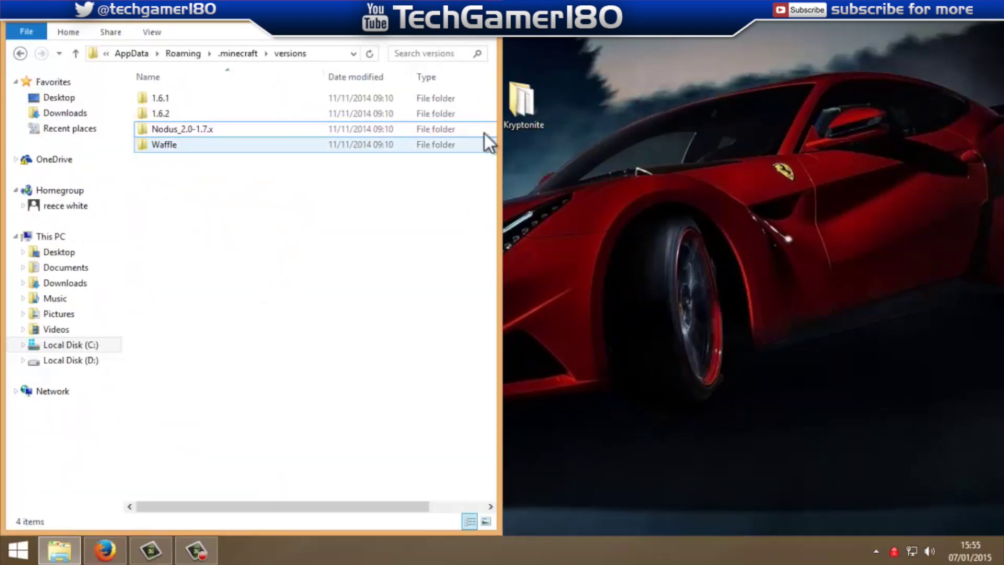
left_click_drag(532, 122, 234, 231)
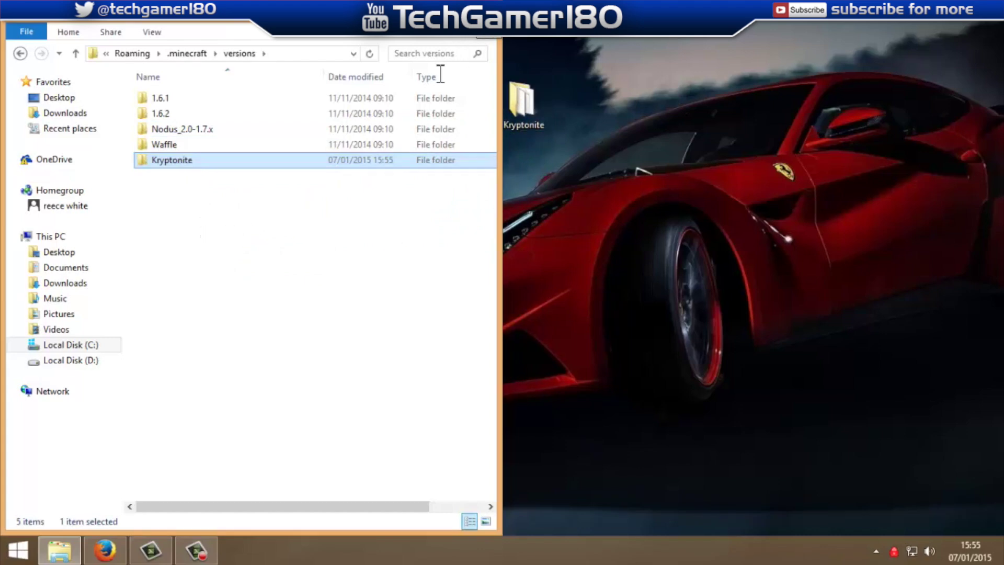
left_click(489, 8)
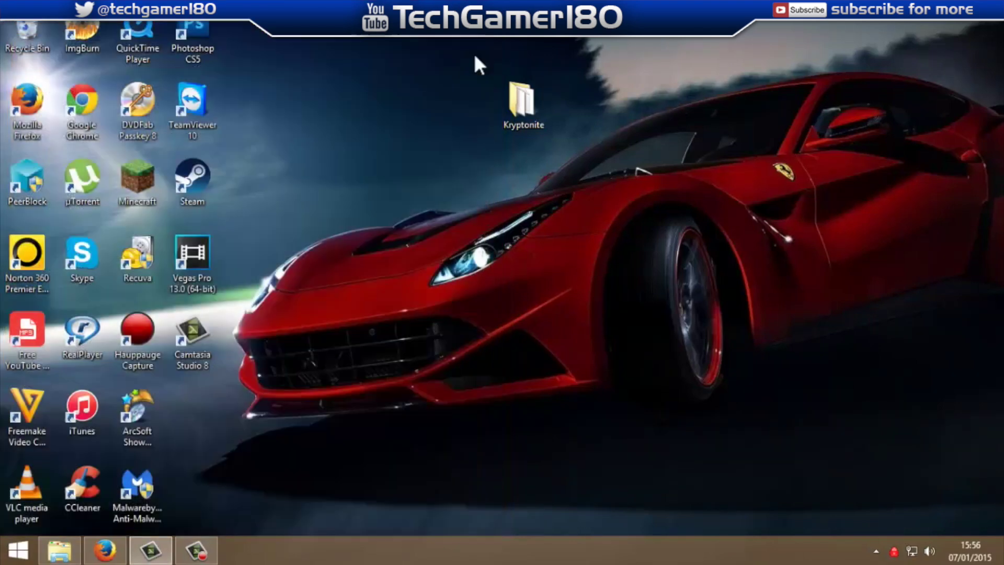
Start the Minecraft launcher and create a new profile named hacks that uses the version release Kryptonite.
double_click(139, 200)
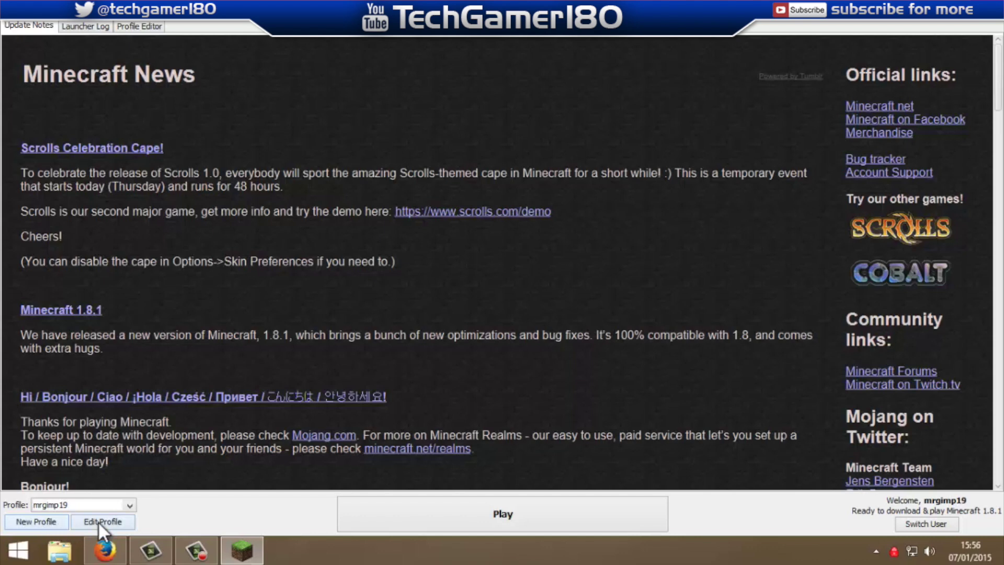
left_click(49, 523)
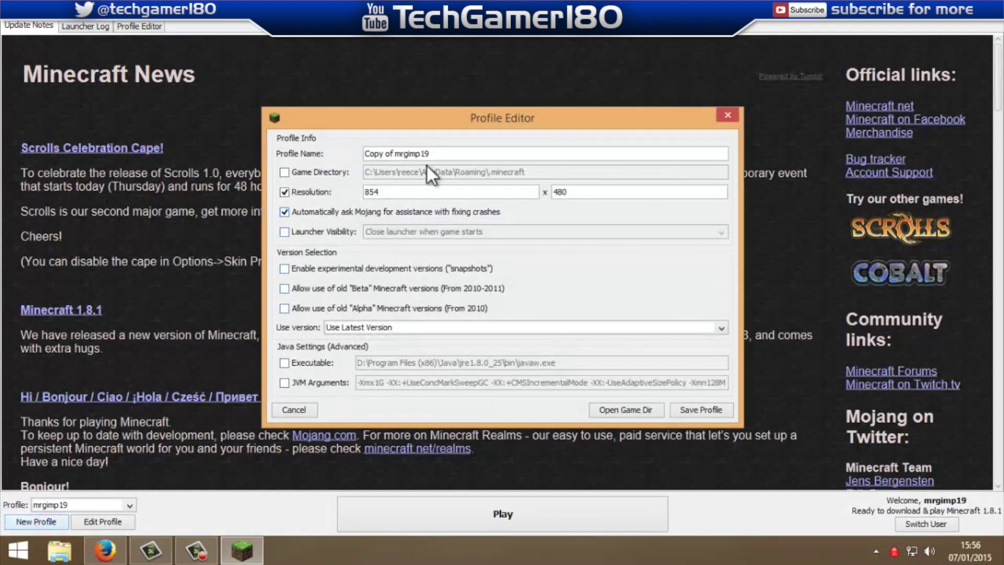
left_click_drag(430, 153, 395, 157)
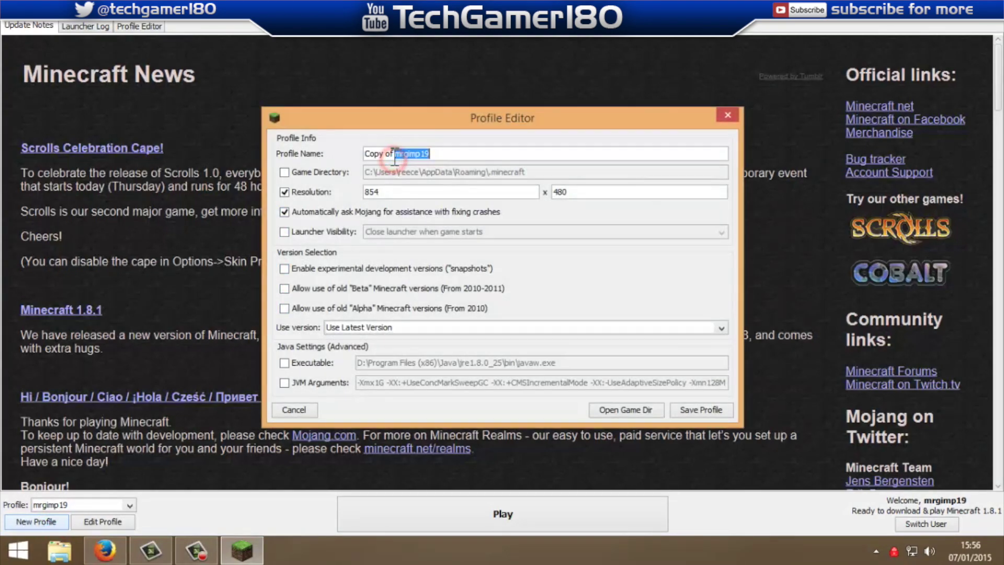
triple_click(388, 153)
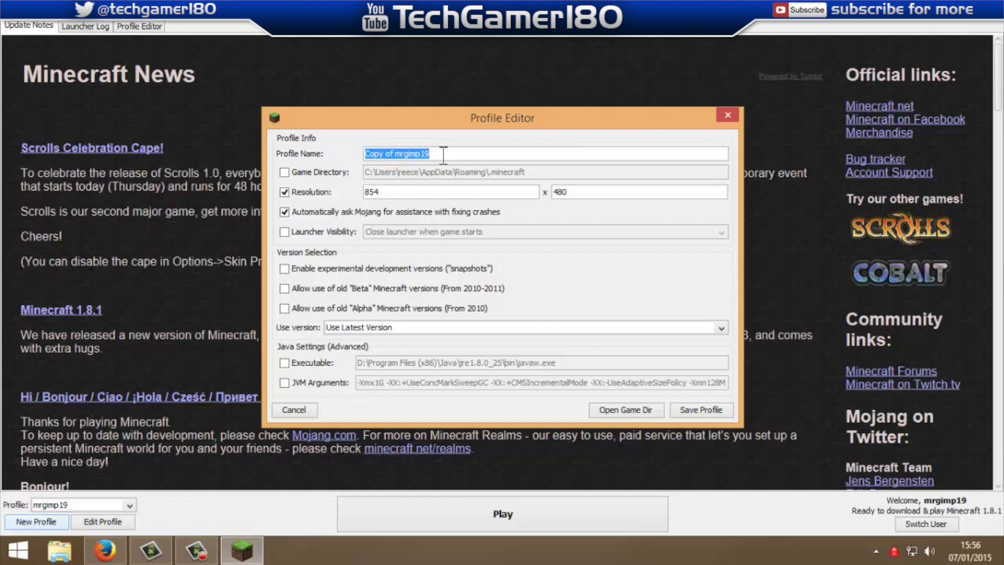
type("ha")
key("BackSpace")
key("BackSpace")
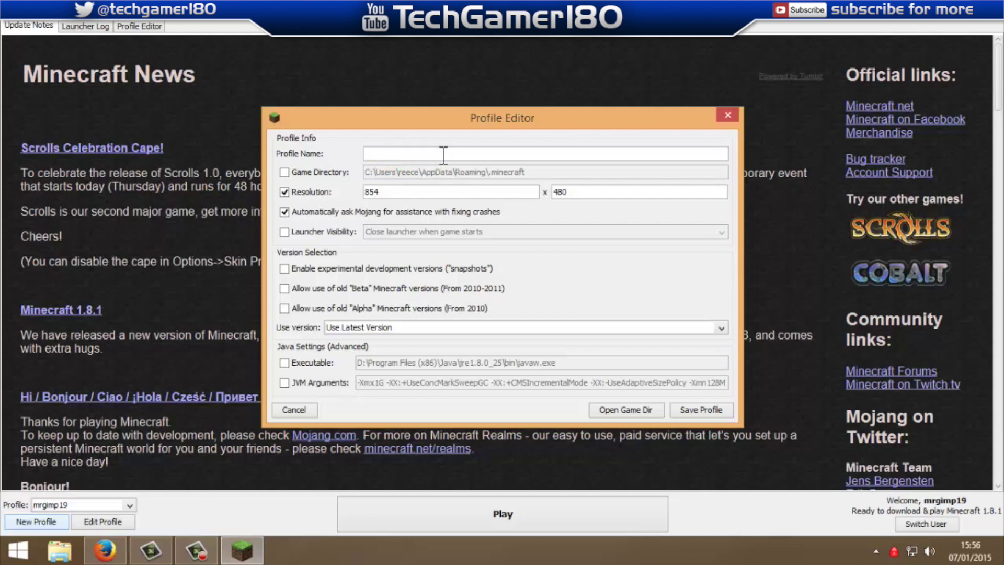
type("hacks")
left_click(353, 331)
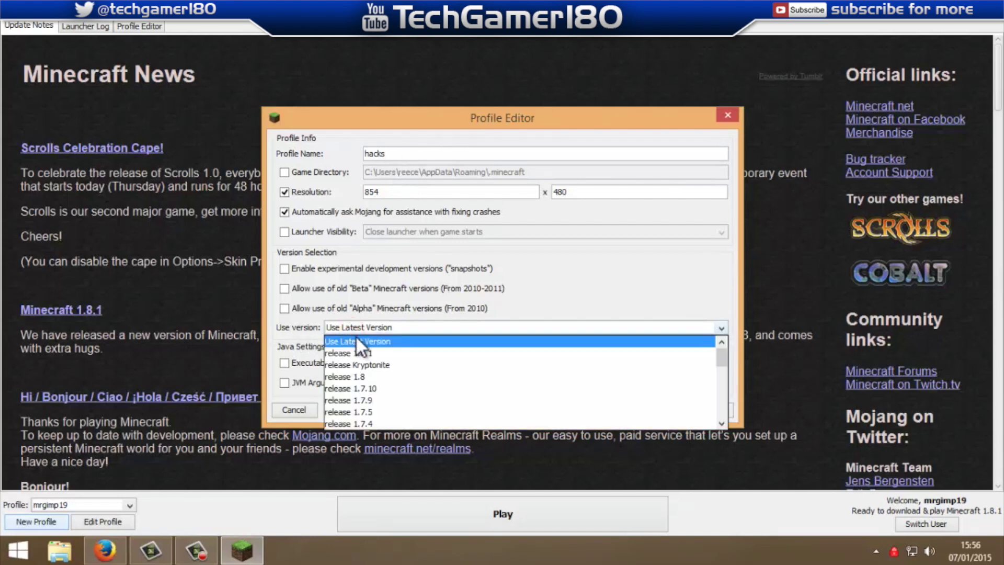
left_click(360, 366)
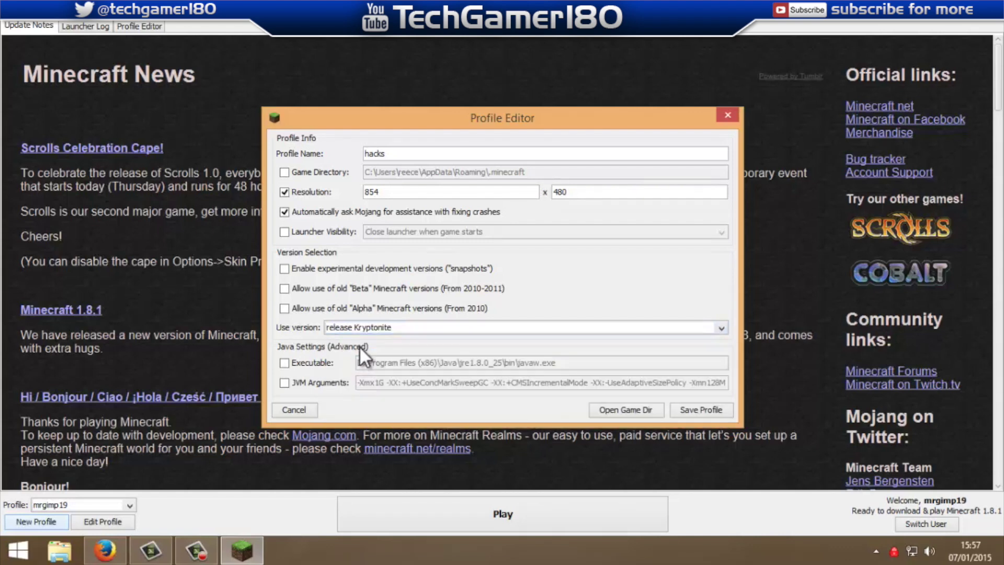
Try allowing the old Alpha and Beta Minecraft versions in the profile, check the version list, and disallow both again.
key("shift+Tab")
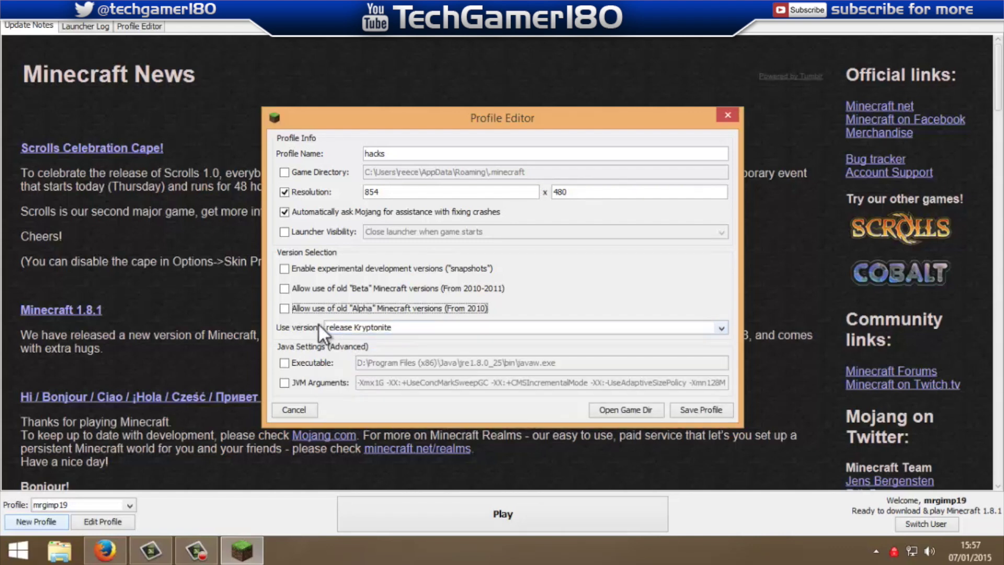
left_click(284, 310)
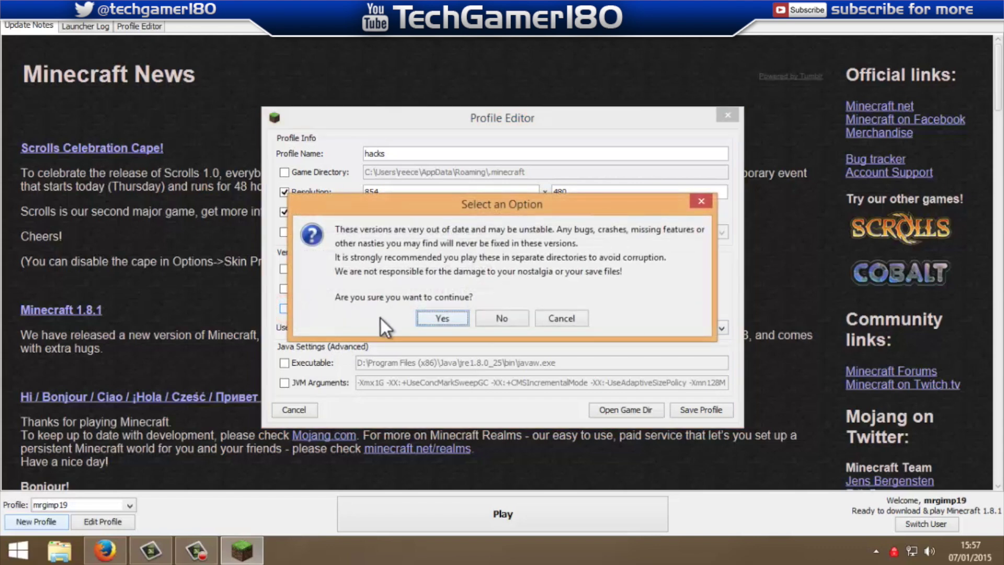
left_click(434, 317)
left_click(284, 289)
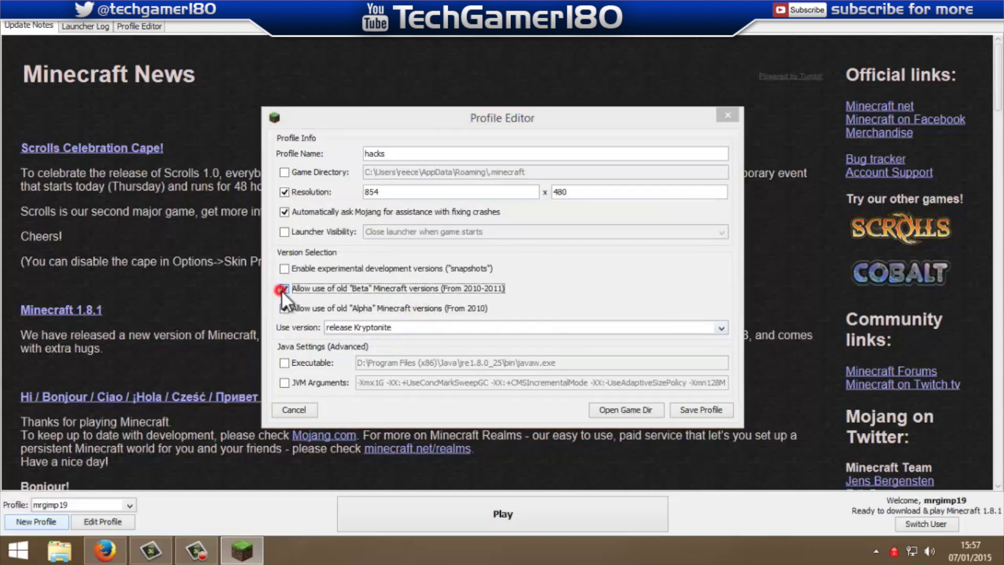
left_click(430, 317)
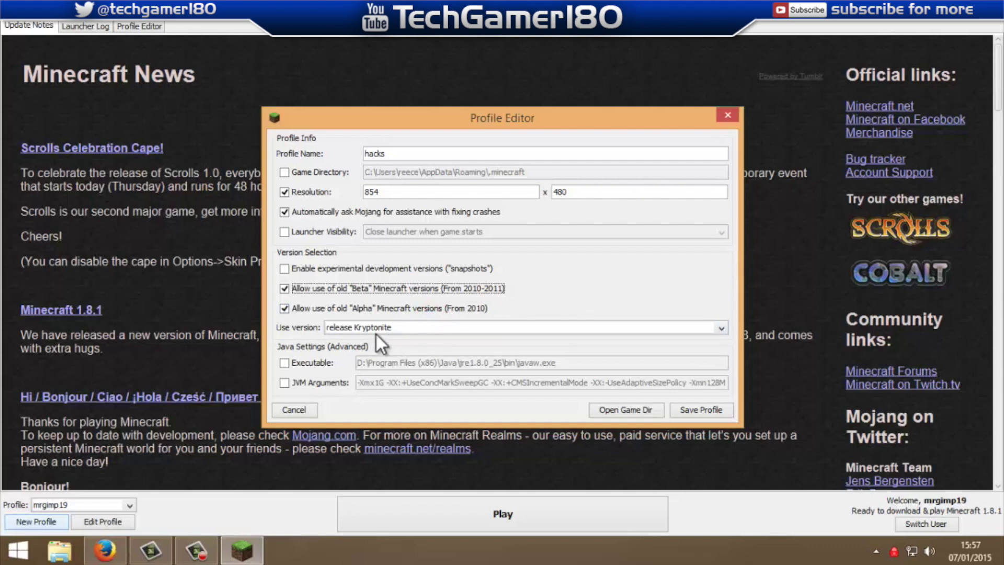
left_click(385, 329)
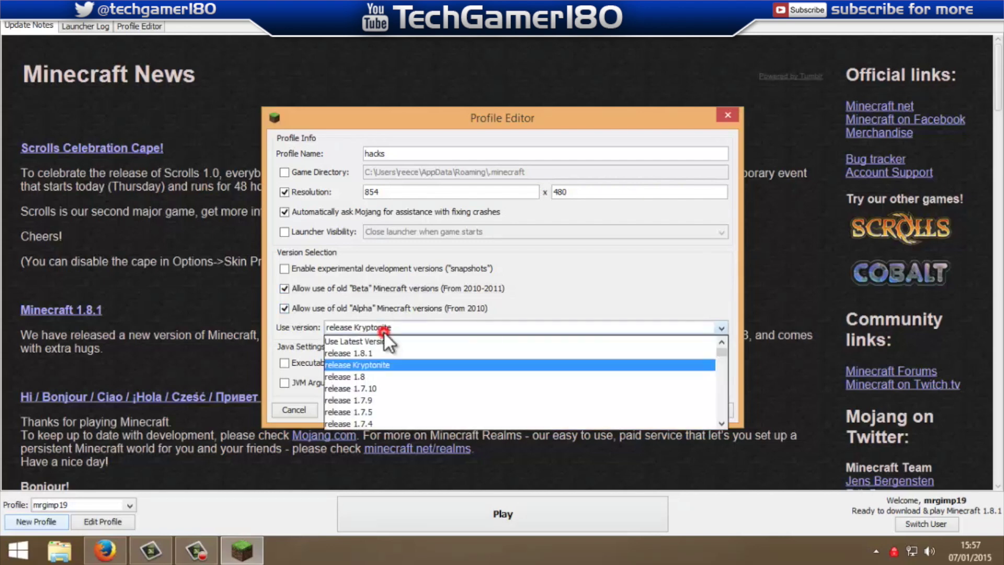
left_click(309, 309)
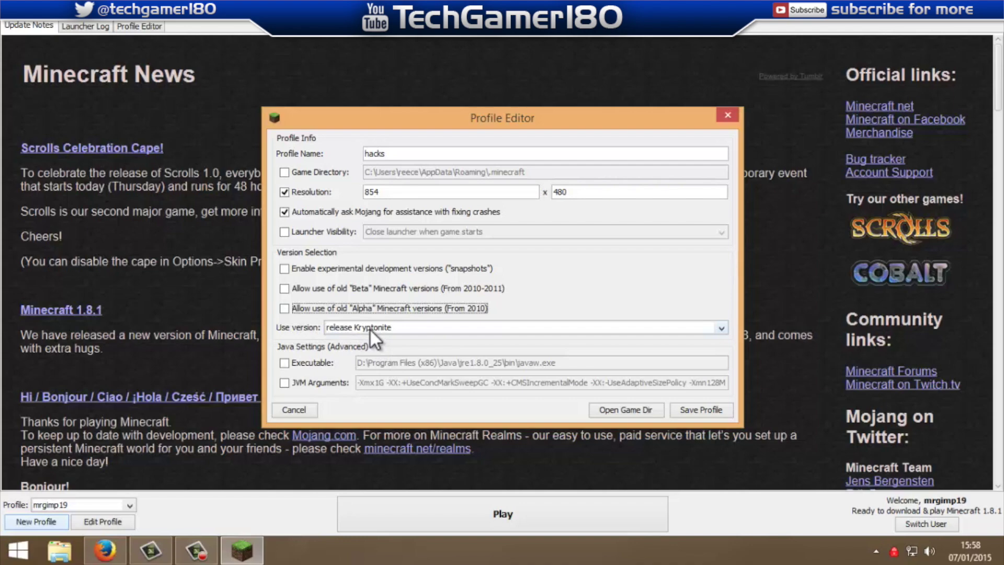
Save the new profile and make hacks the active launcher profile.
left_click(704, 412)
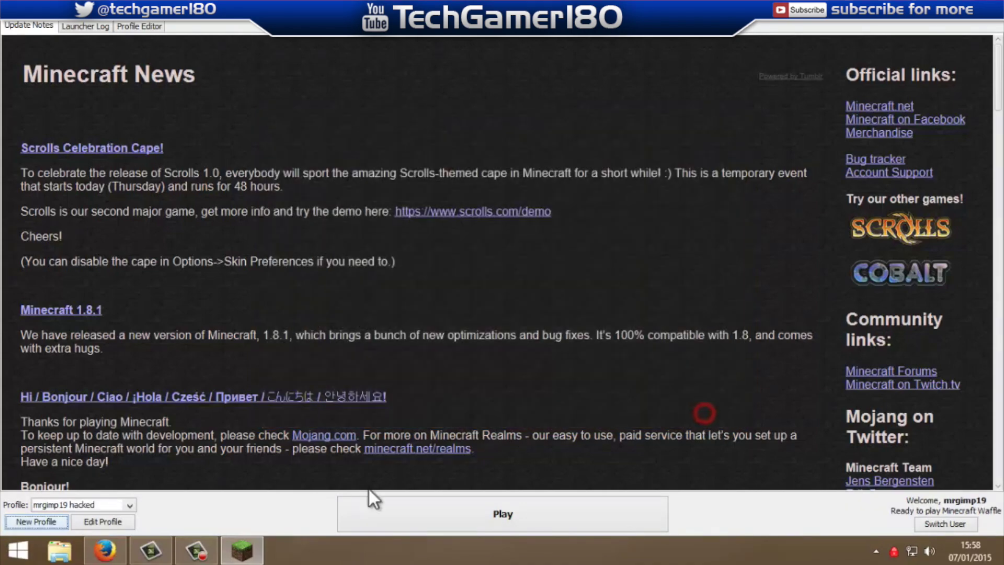
left_click(109, 500)
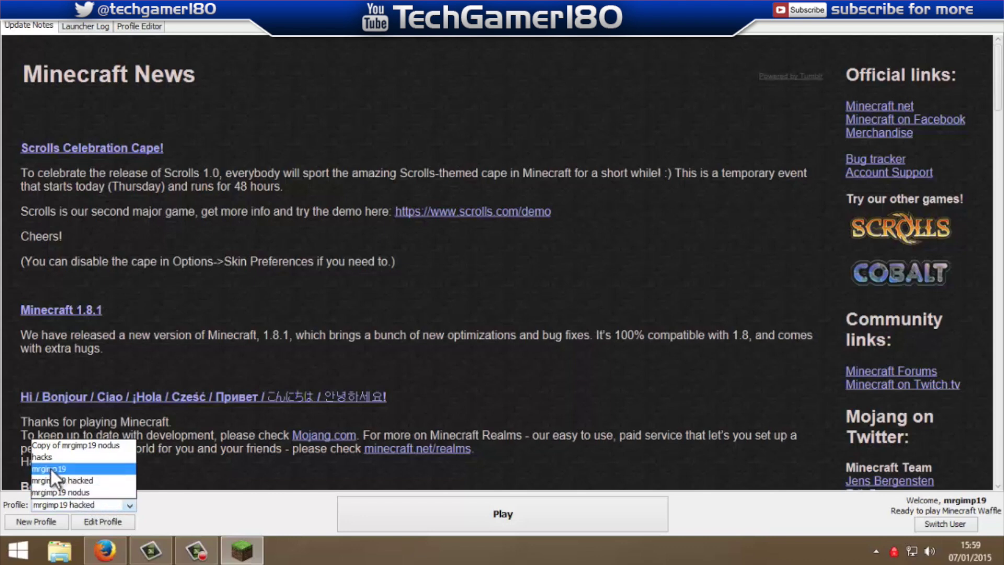
left_click(89, 502)
left_click(84, 500)
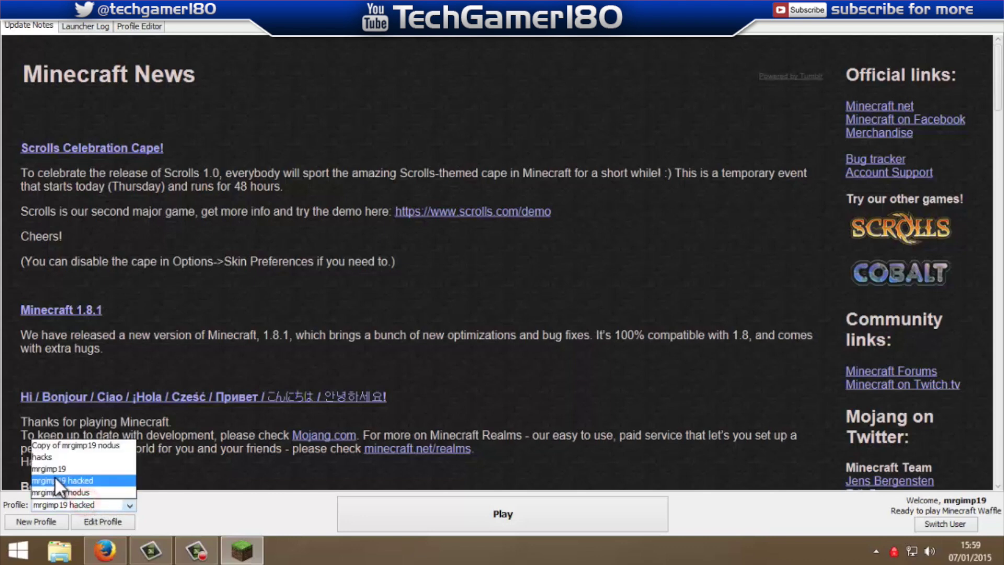
left_click(43, 458)
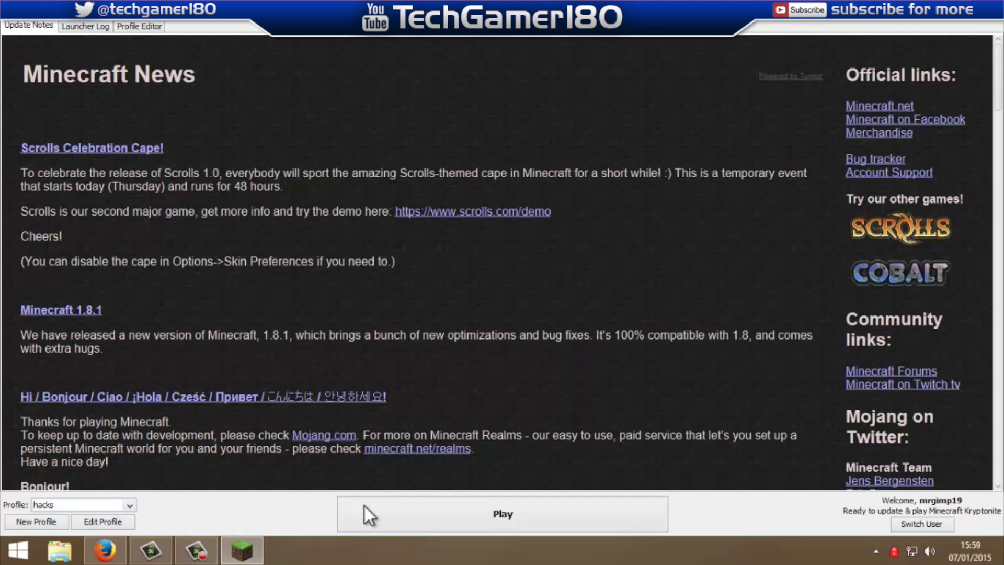
Launch the game with the hacks profile, maximize its window, and enter a singleplayer world.
left_click(434, 514)
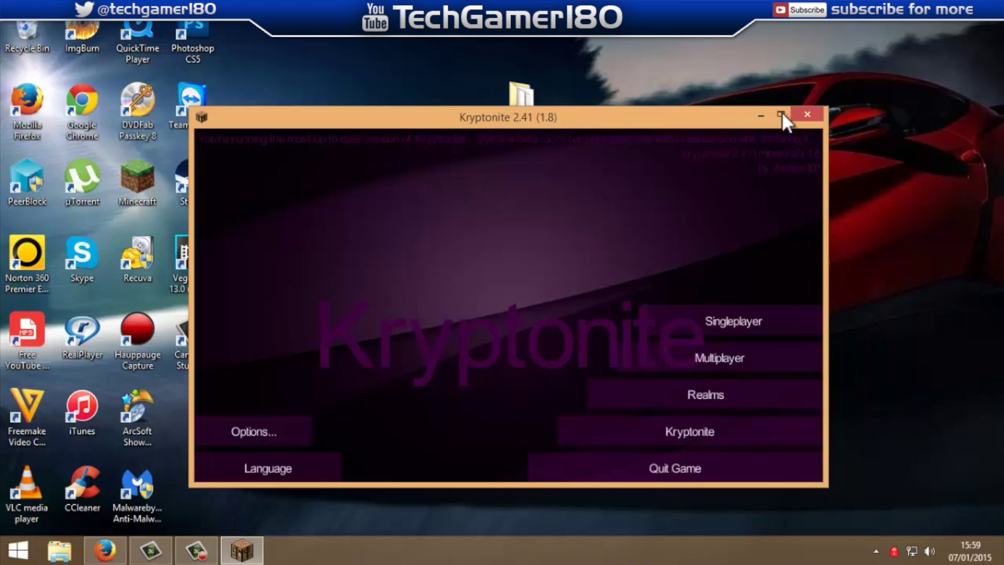
left_click(780, 114)
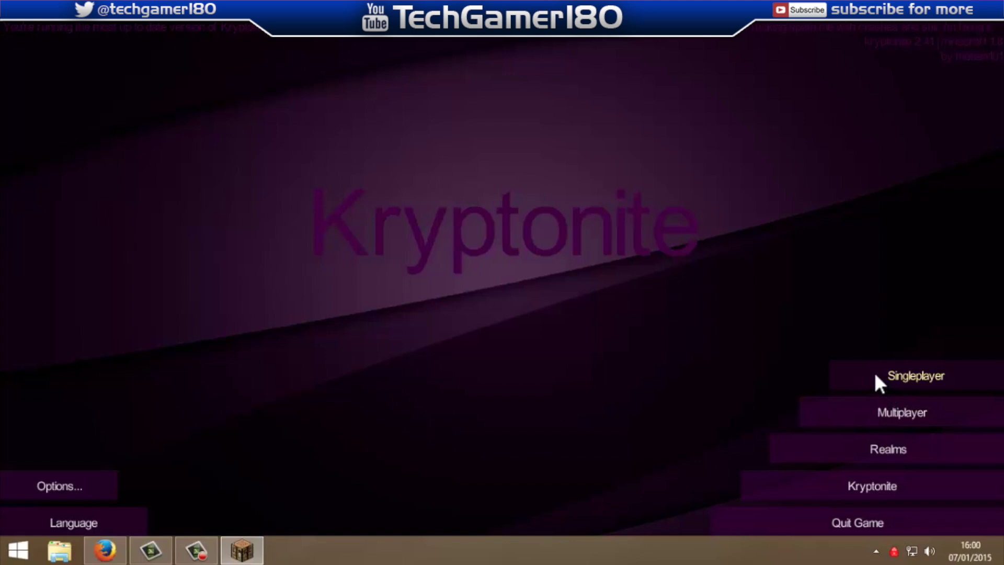
left_click(875, 375)
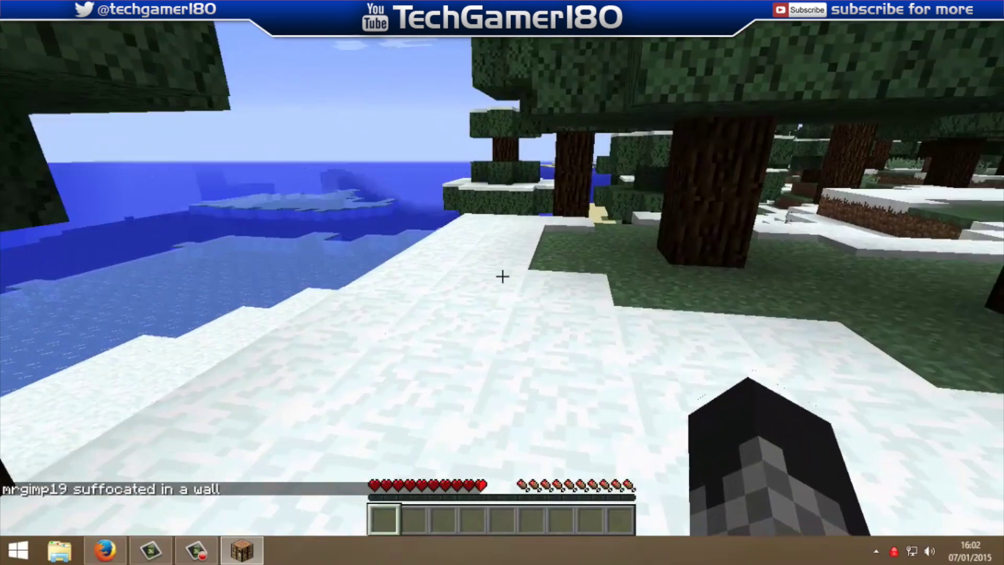
key("w")
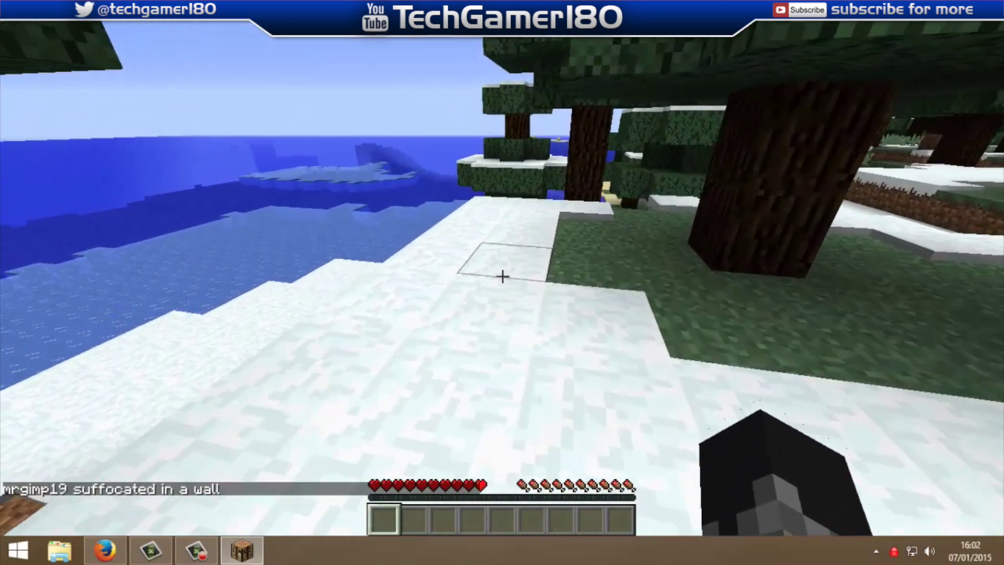
Walk around the snowy shore near the spruce trees and face the dirt hillside with dandelions.
key("w")
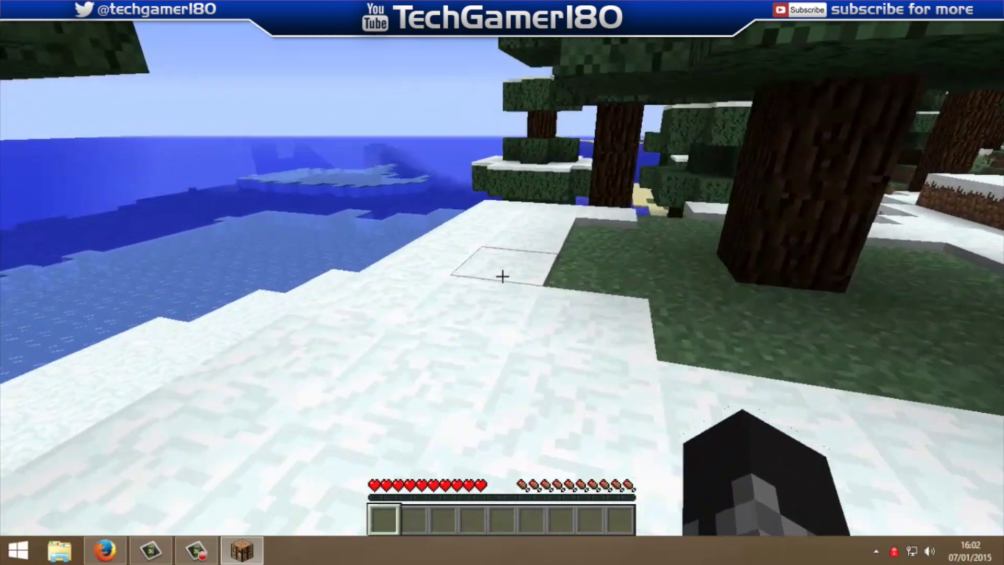
key("w")
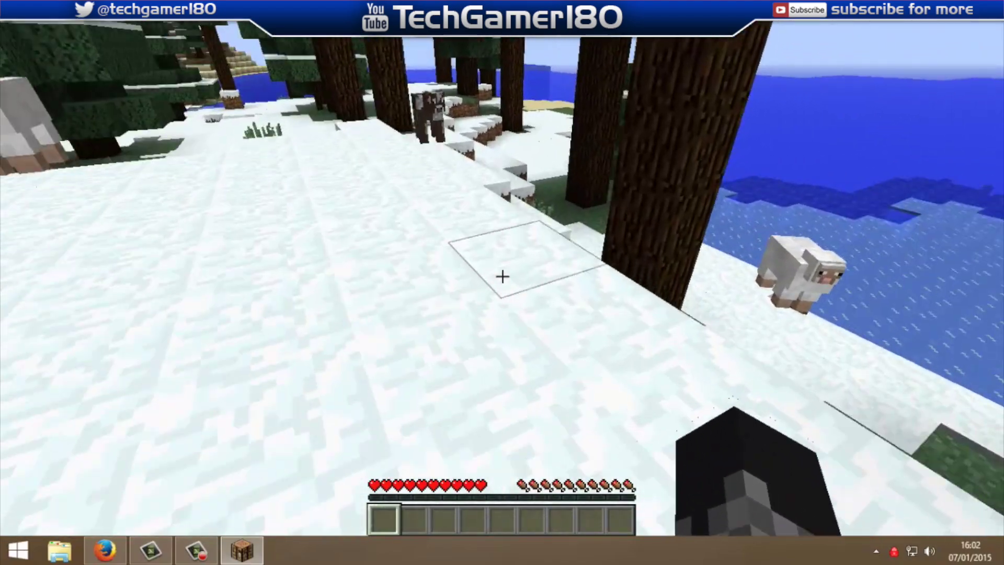
key("w")
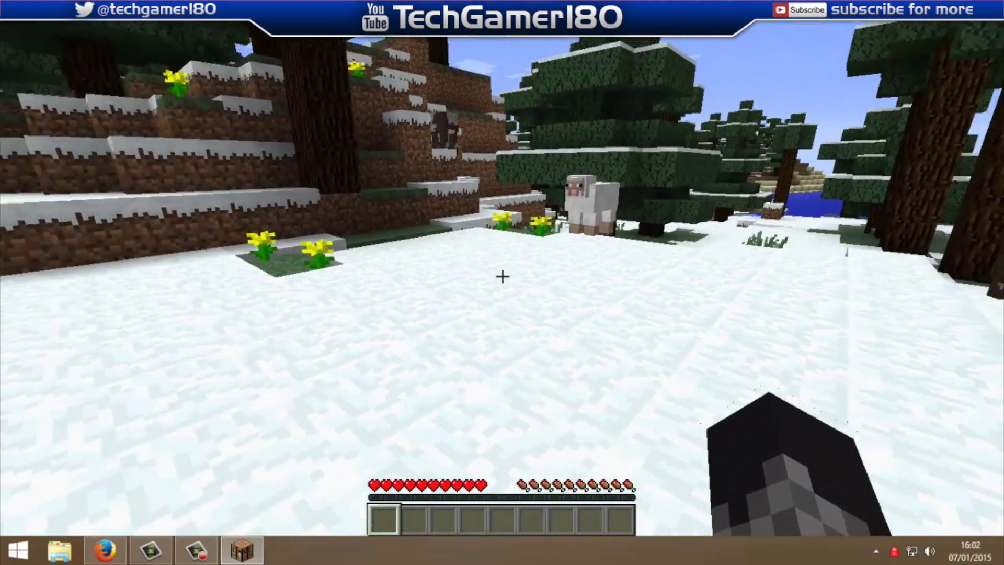
key("w")
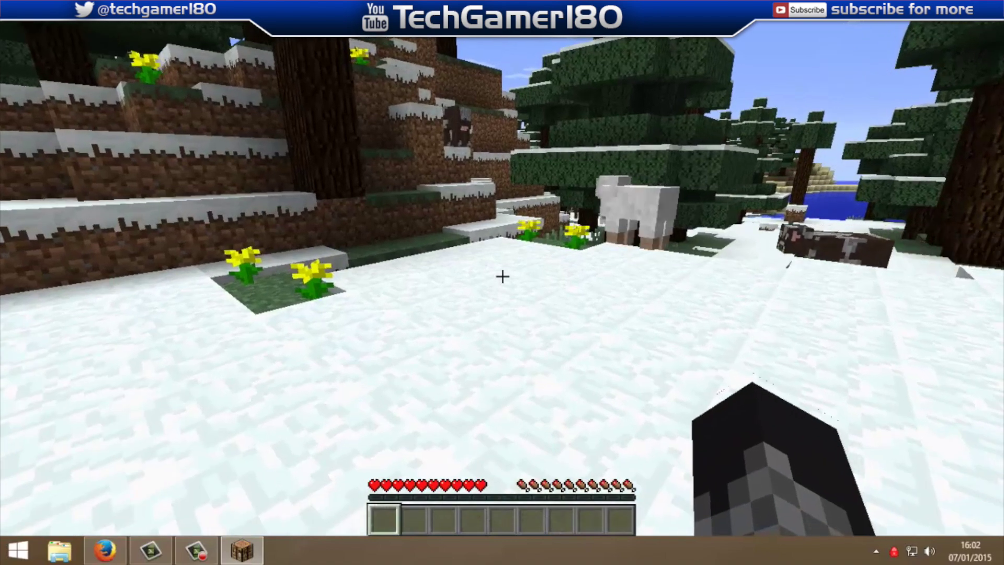
Open the Kryptonite hack overlay in the world, expand the Combat category to view its hacks, and collapse it again.
key("Shift_R")
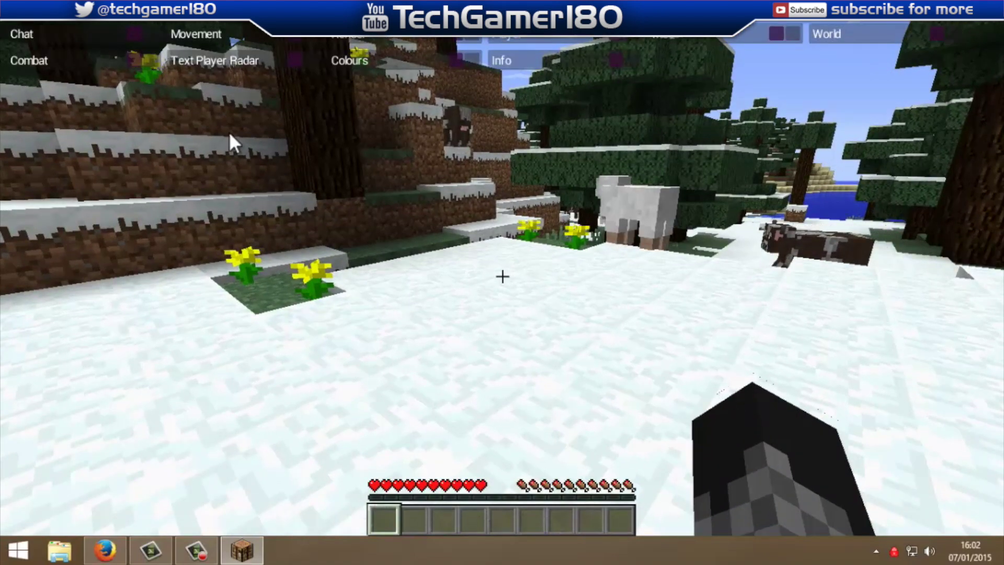
left_click(133, 62)
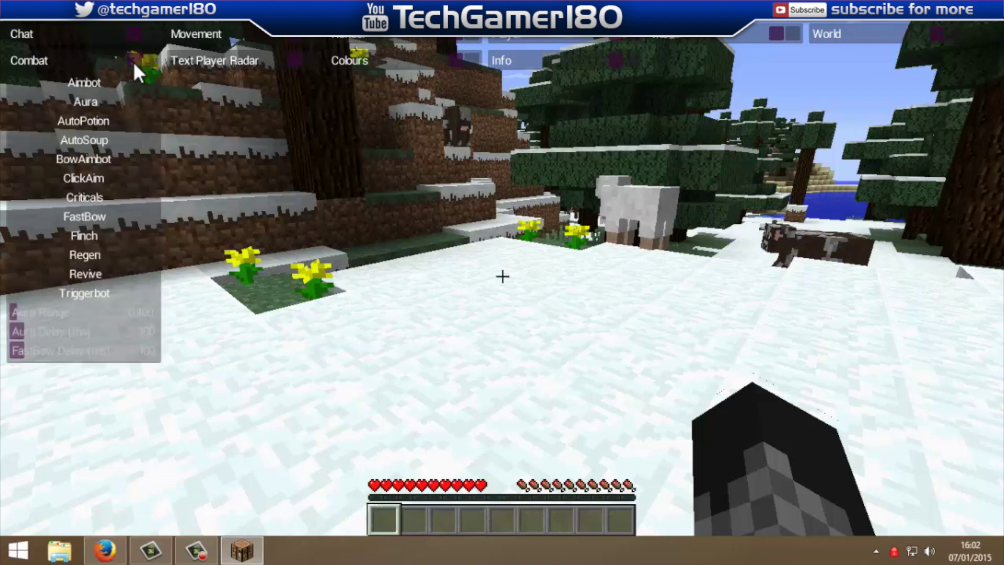
left_click(133, 62)
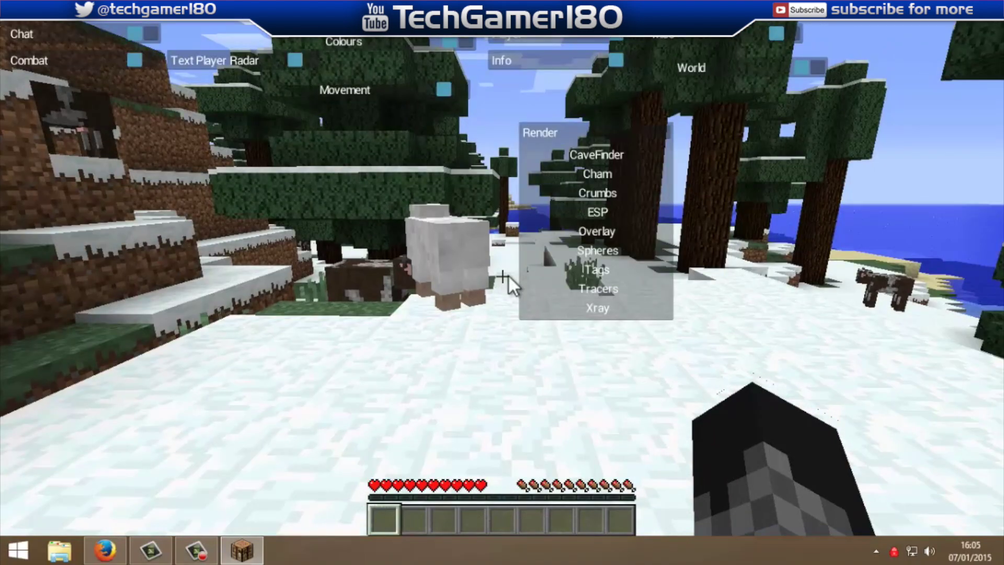
Enable the Xray hack in the Render category, return to the game, and break a dandelion in the snow.
left_click(582, 310)
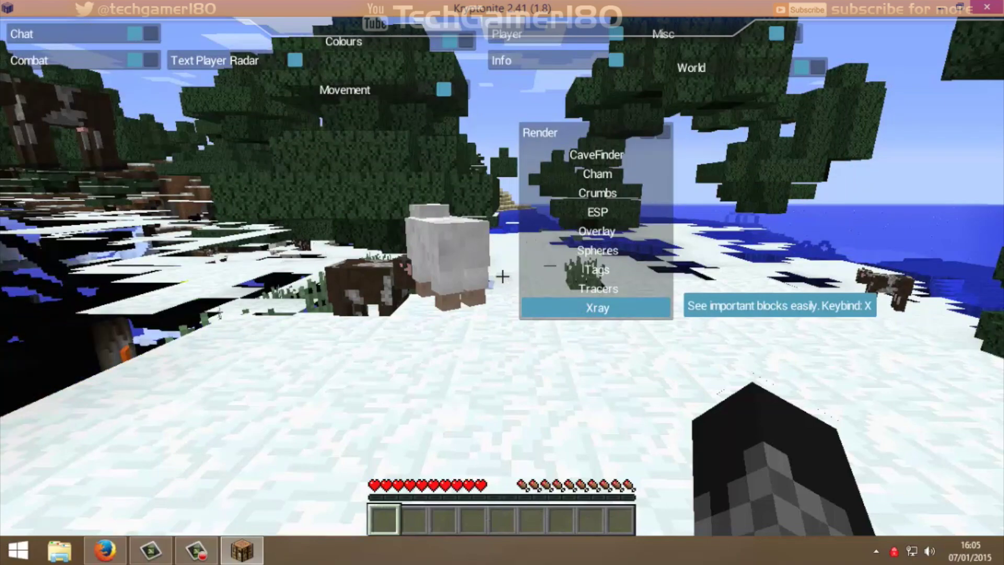
key("Escape")
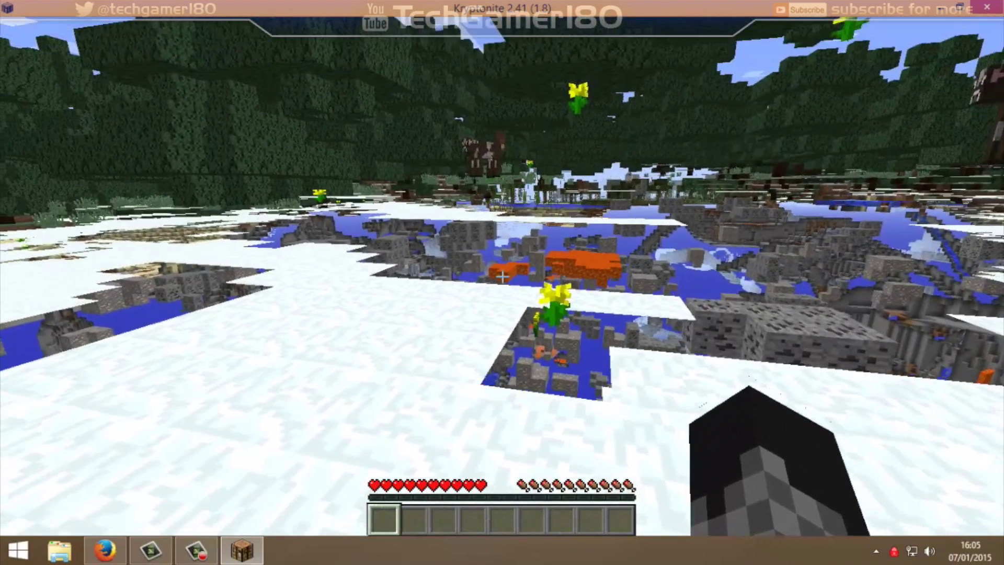
left_click(502, 276)
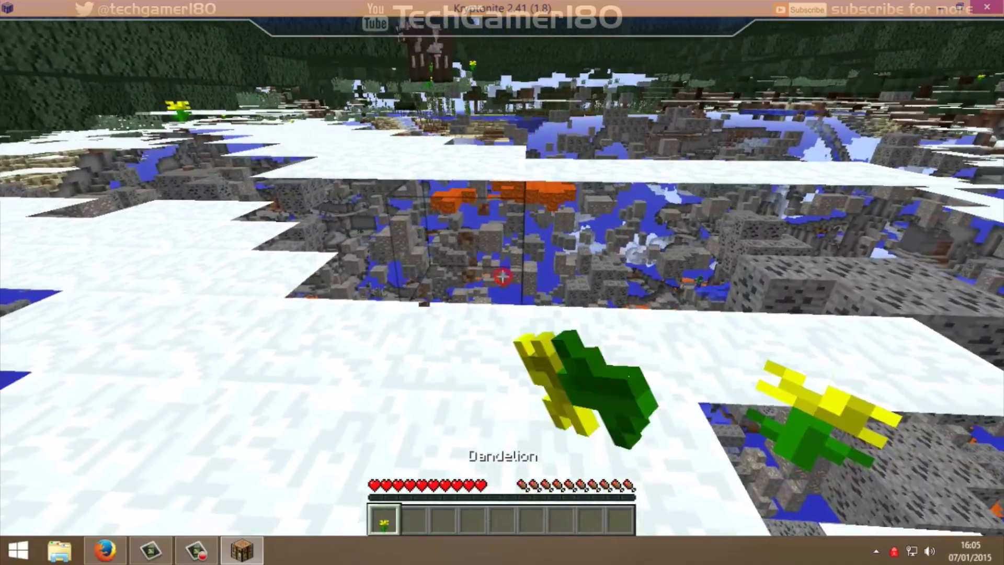